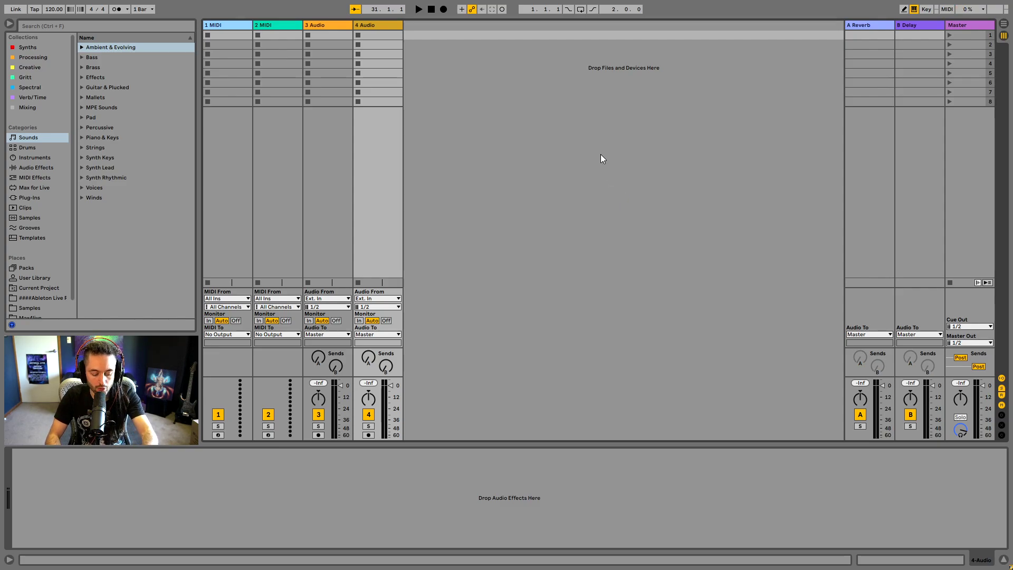
- Exit full-screen with F11 so the Windows taskbar and Live's title bar appear
key("F11")
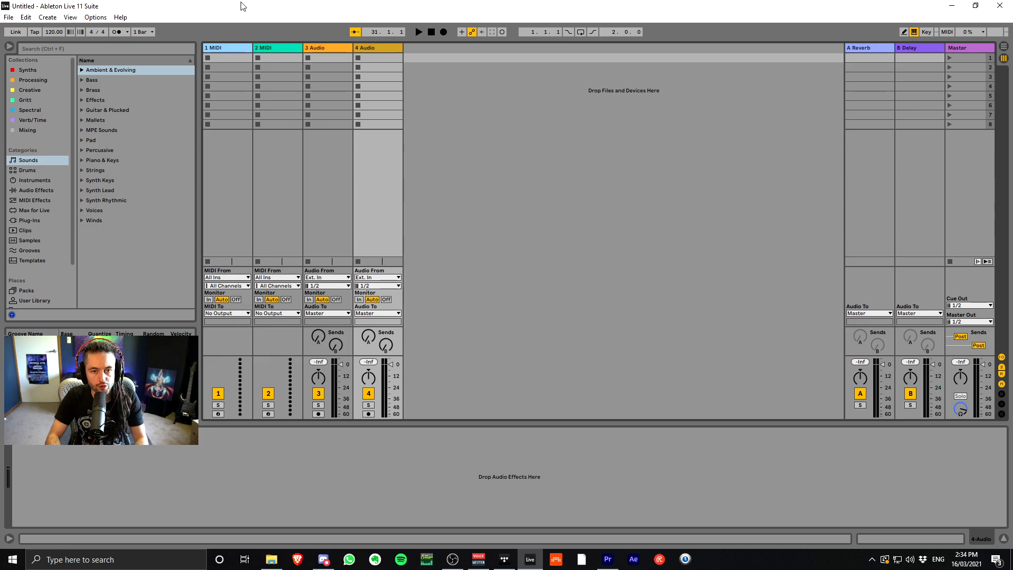
- Dismiss the File menu without a new Live Set and restore full-screen with F11
left_click(9, 17)
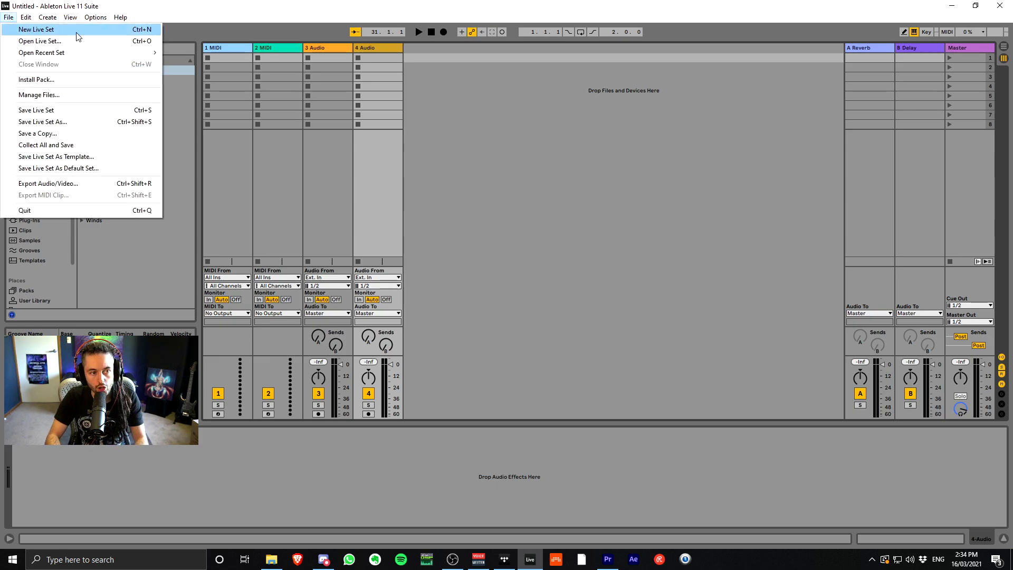
left_click(432, 152)
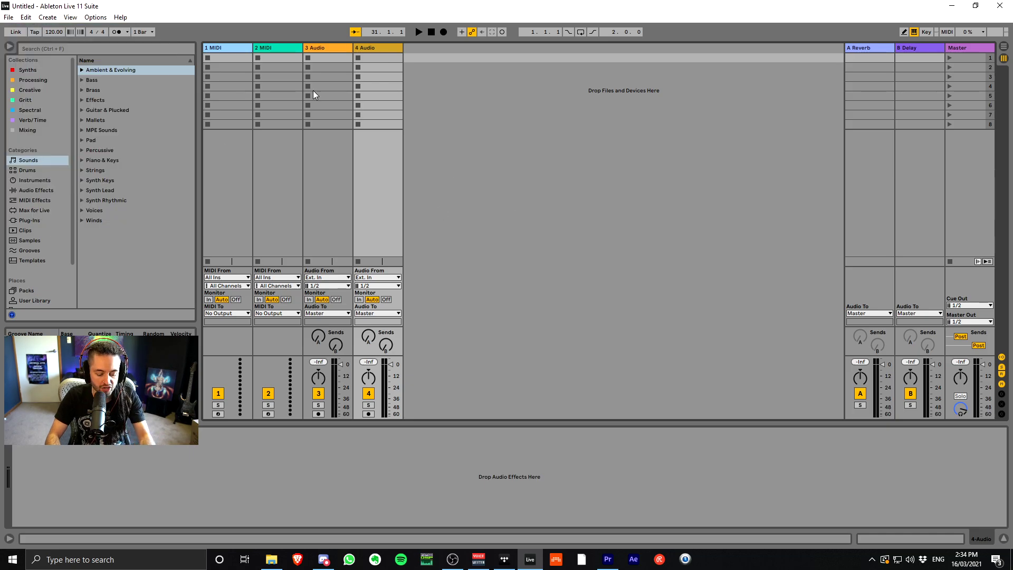
key("F11")
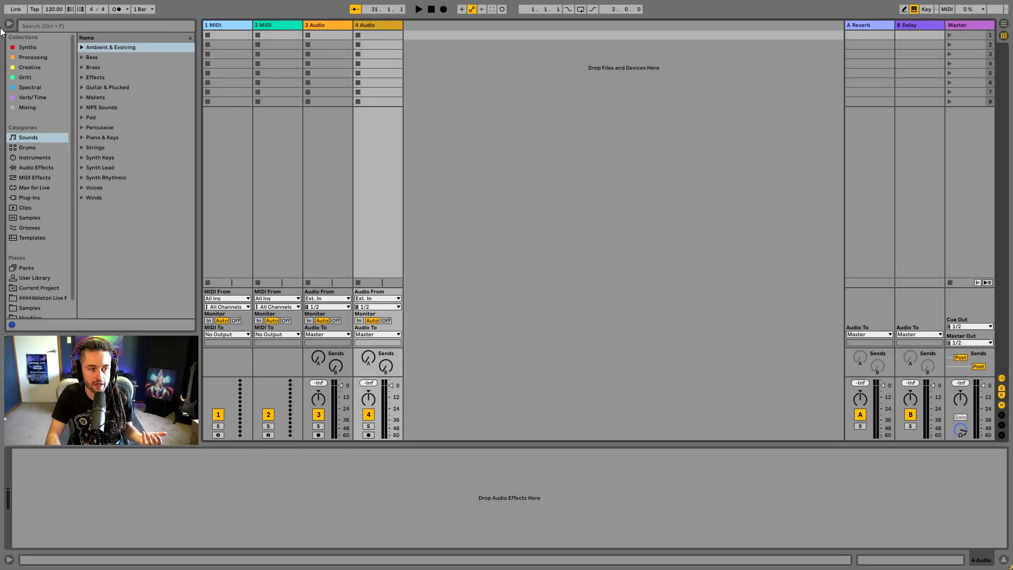
left_click(24, 26)
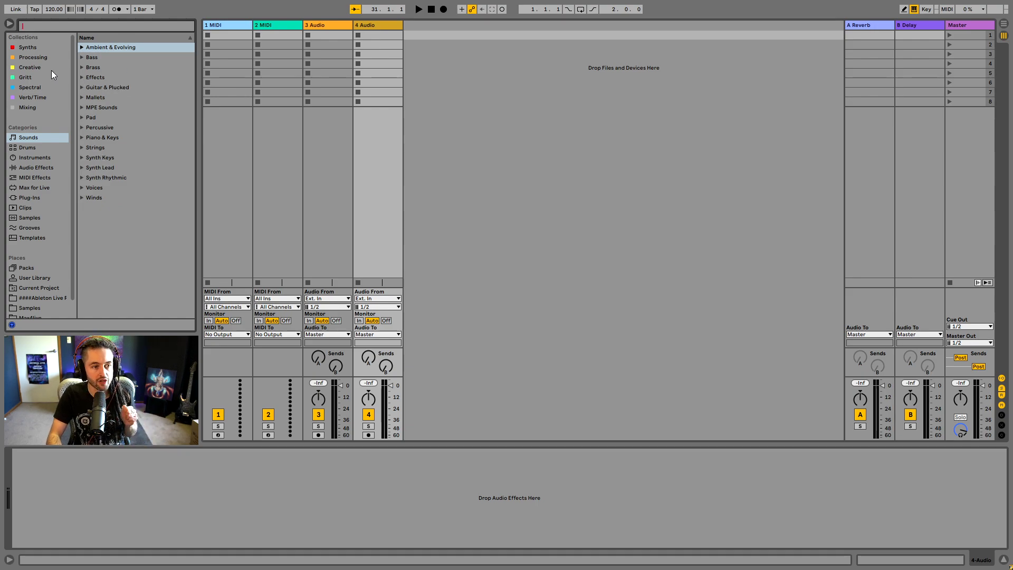
left_click(10, 25)
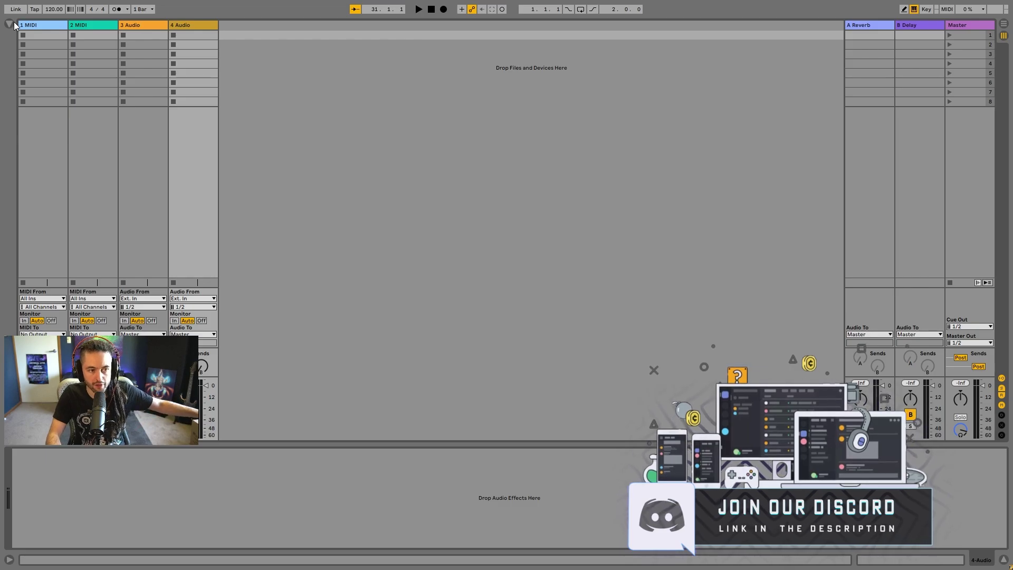
left_click(10, 25)
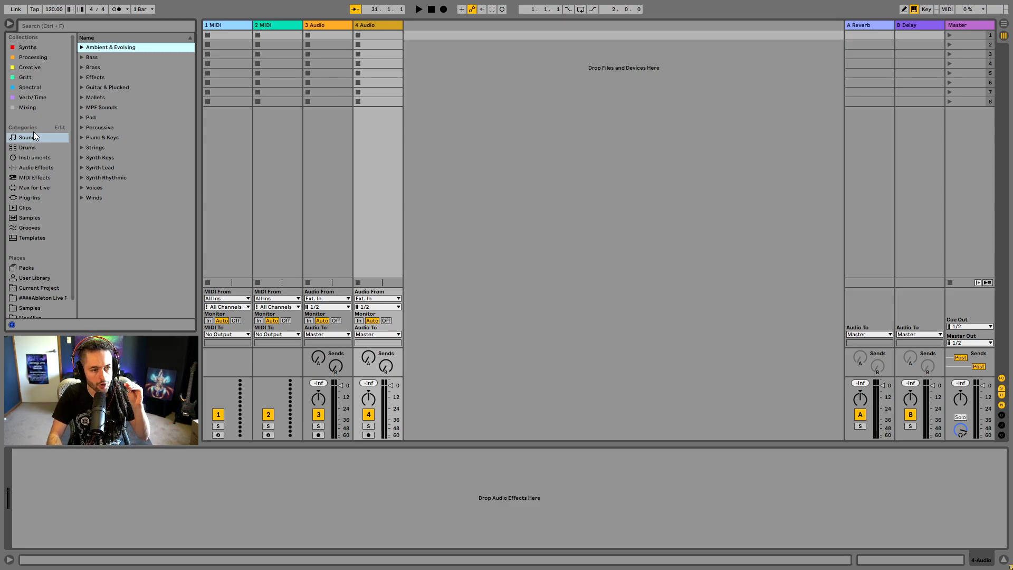
left_click(23, 47)
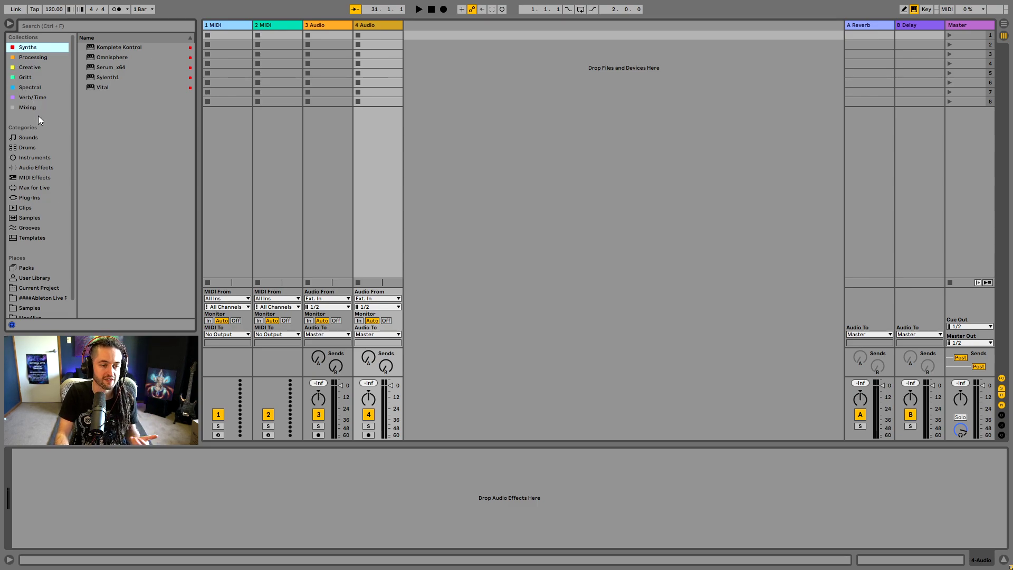
left_click(30, 138)
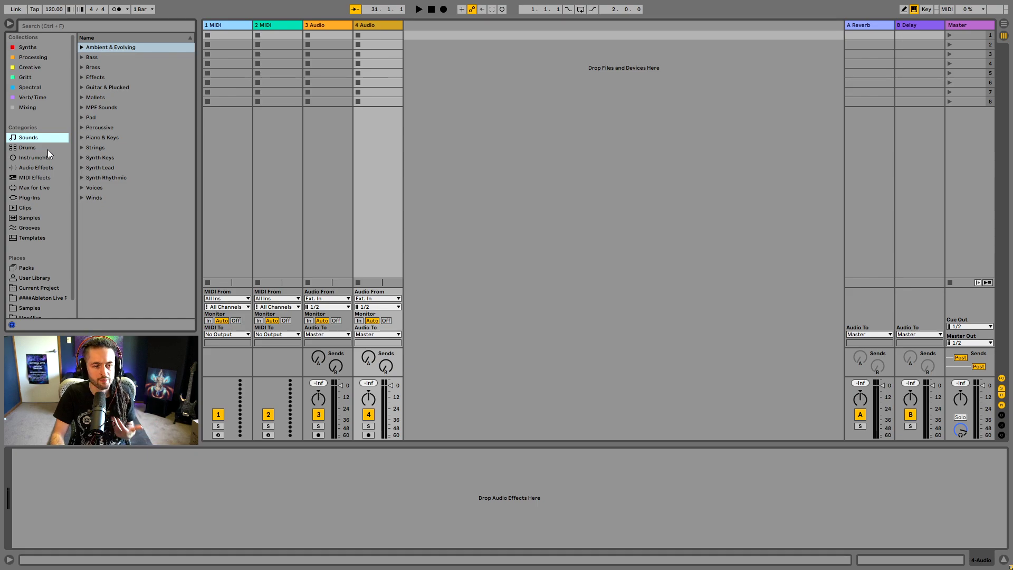
left_click(29, 148)
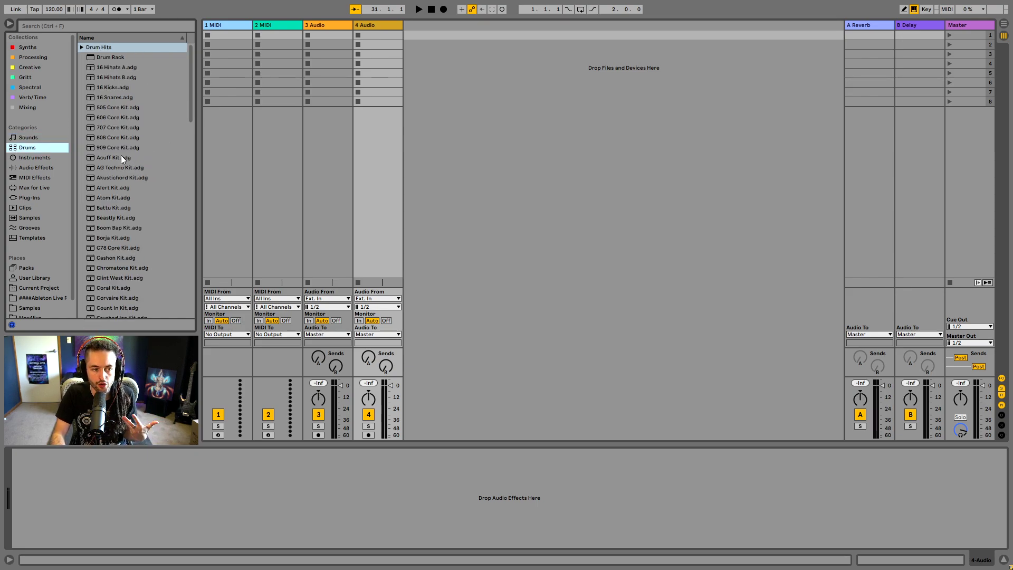
left_click(37, 140)
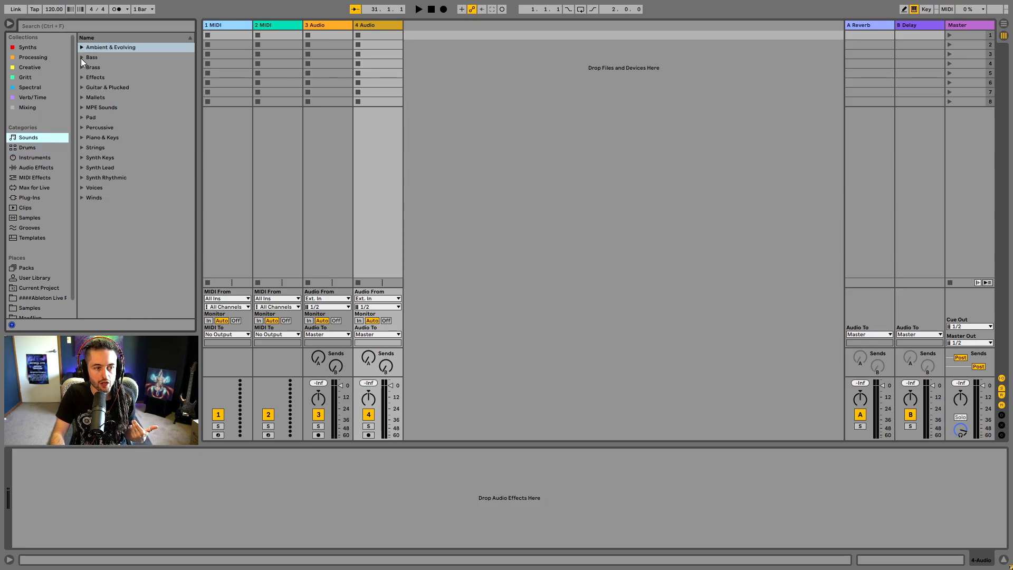
left_click(80, 119)
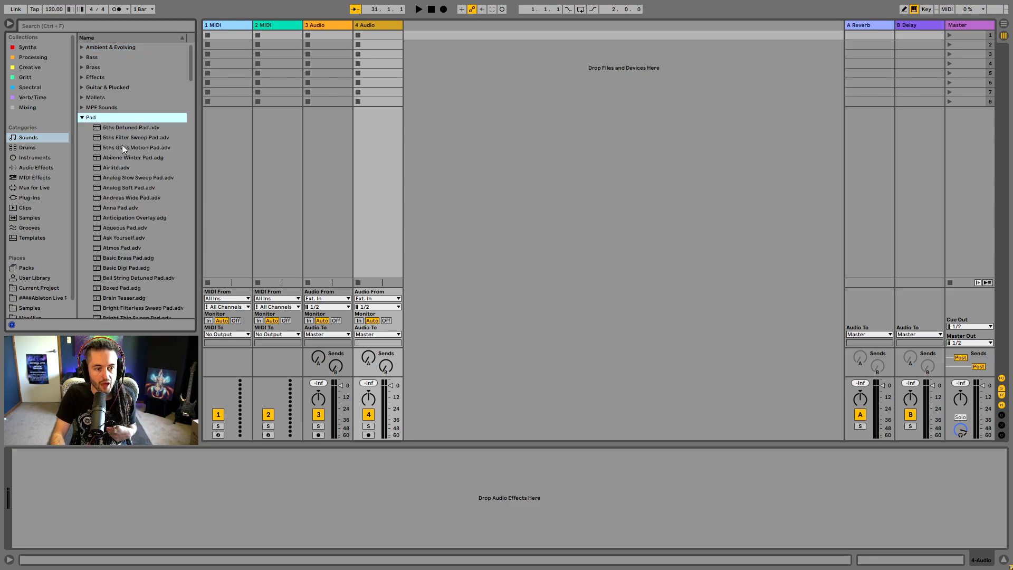
left_click(136, 129)
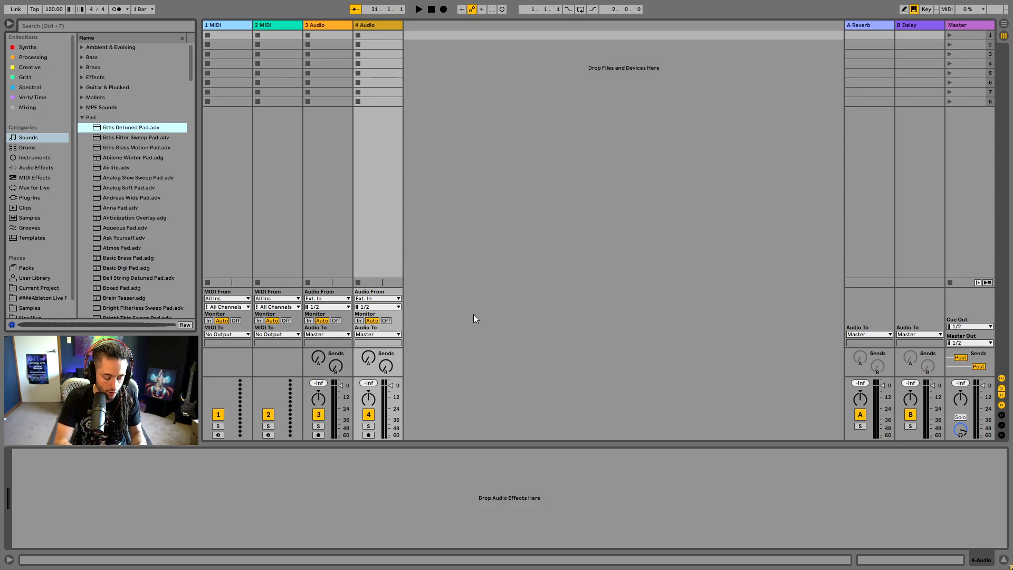
key("ctrl+comma")
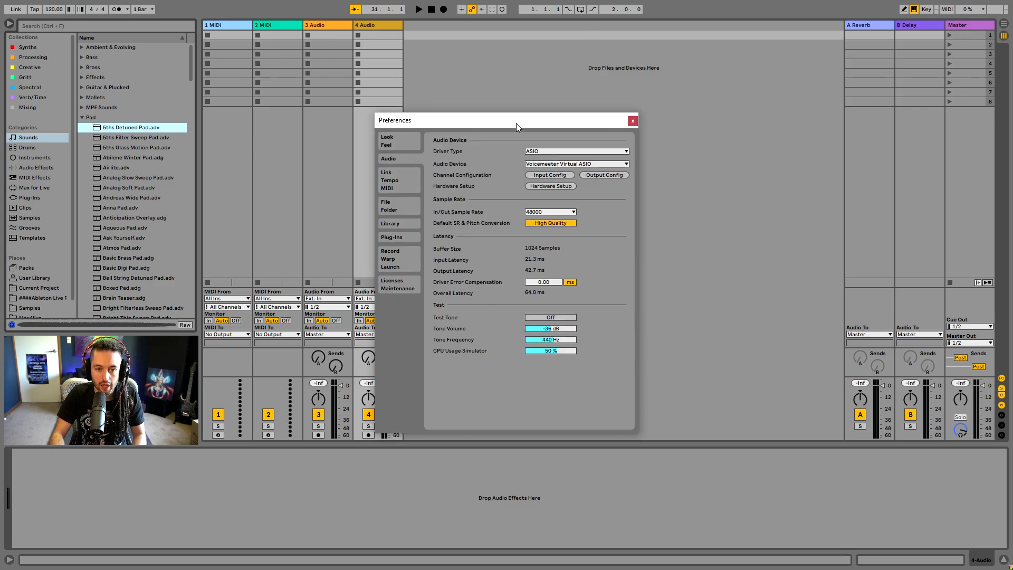
left_click(632, 121)
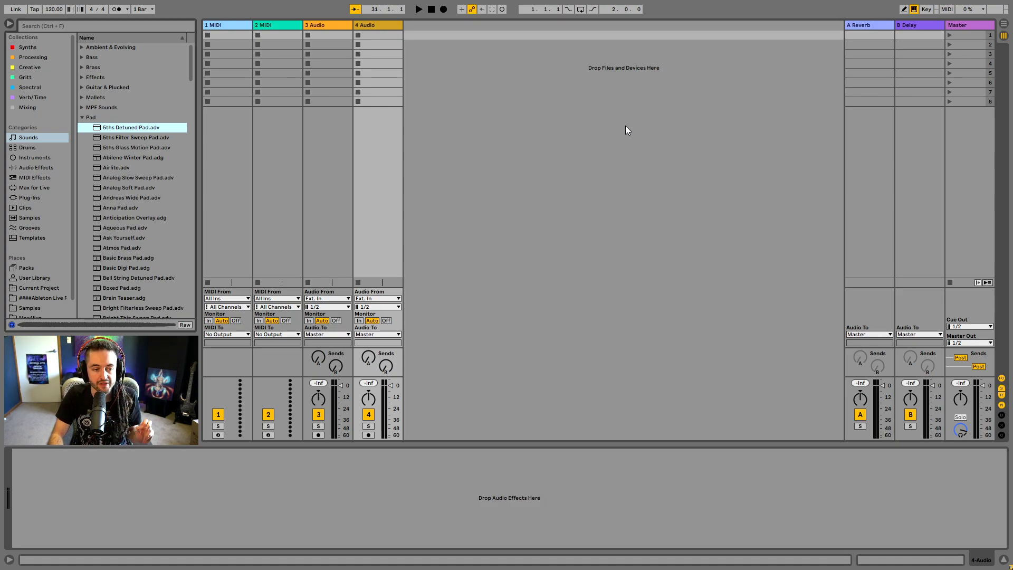
- Collapse the Pad folder, preview the 909 Core Kit in Drums, and browse Instruments
left_click(82, 118)
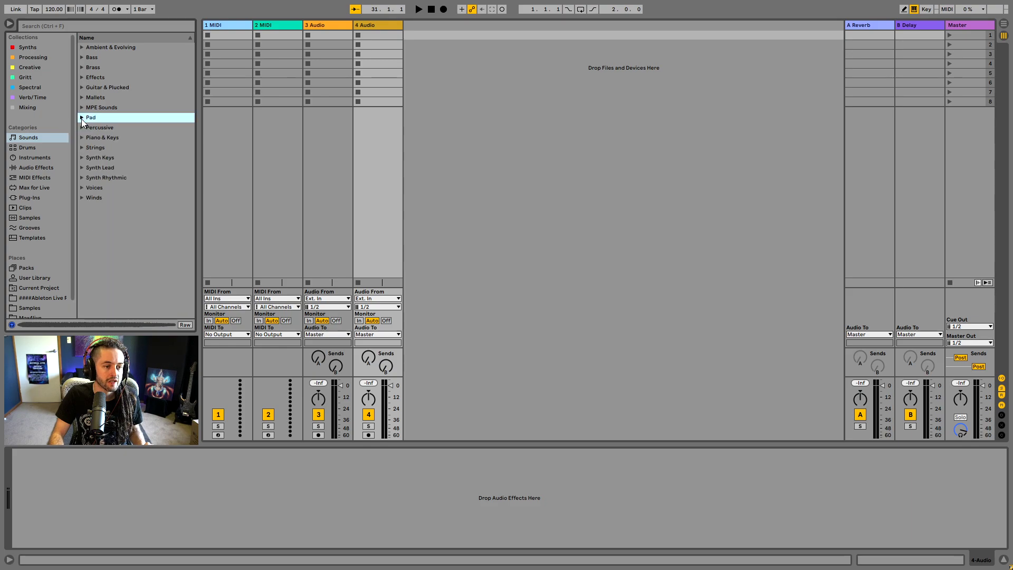
left_click(29, 148)
left_click(117, 149)
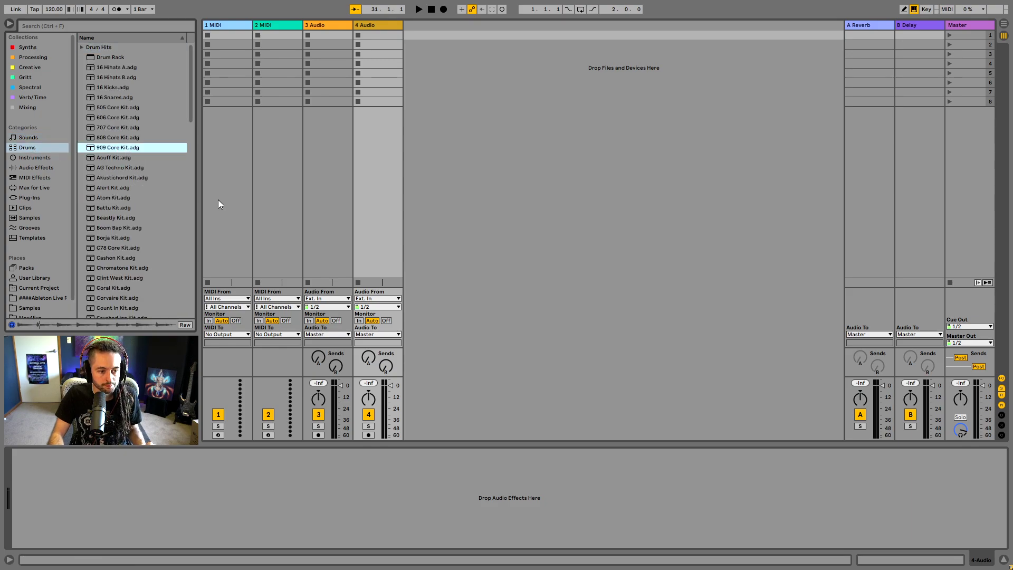
left_click(29, 158)
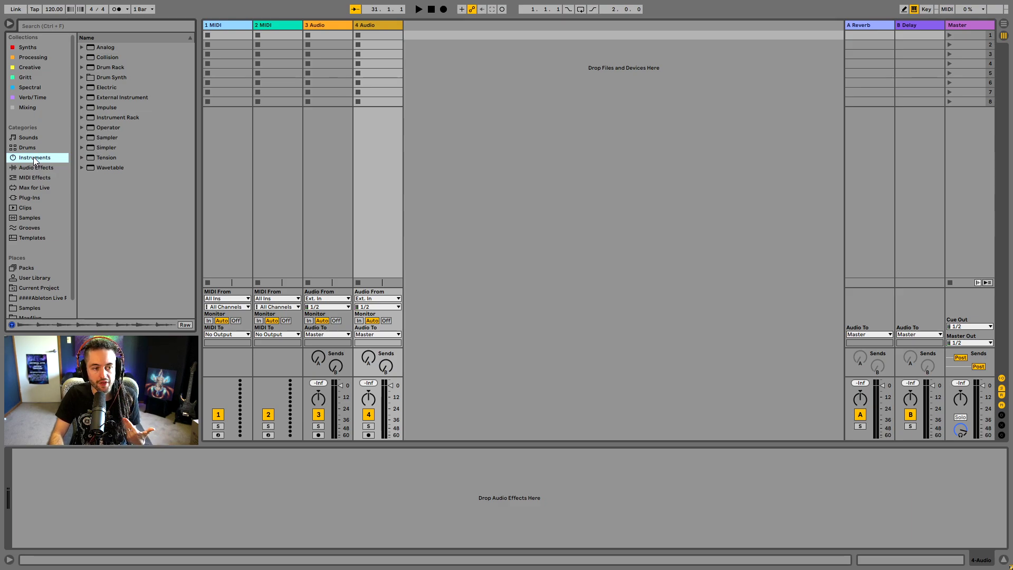
- Drag Operator's Ambient & Evolving preset Bells & Thin Pad over the session, then list Plug-Ins
left_click(82, 128)
left_click(88, 136)
left_click(112, 147)
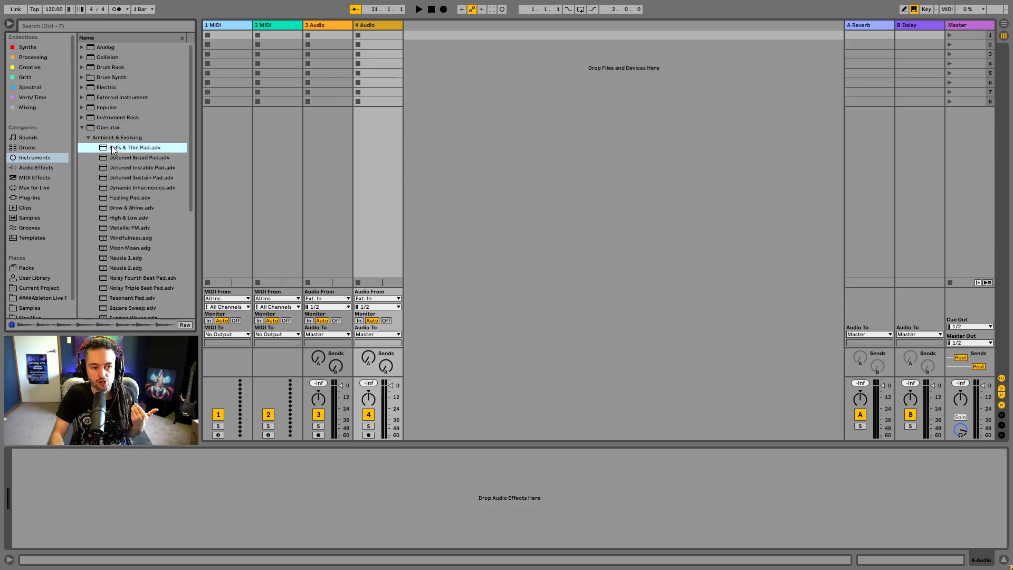
left_click_drag(112, 147, 139, 152)
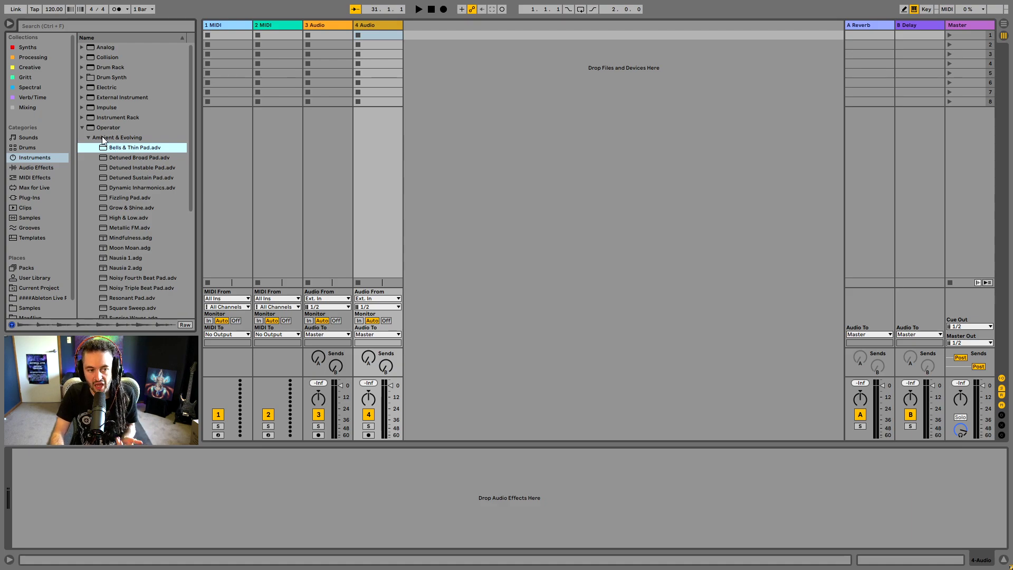
left_click(84, 129)
left_click(44, 195)
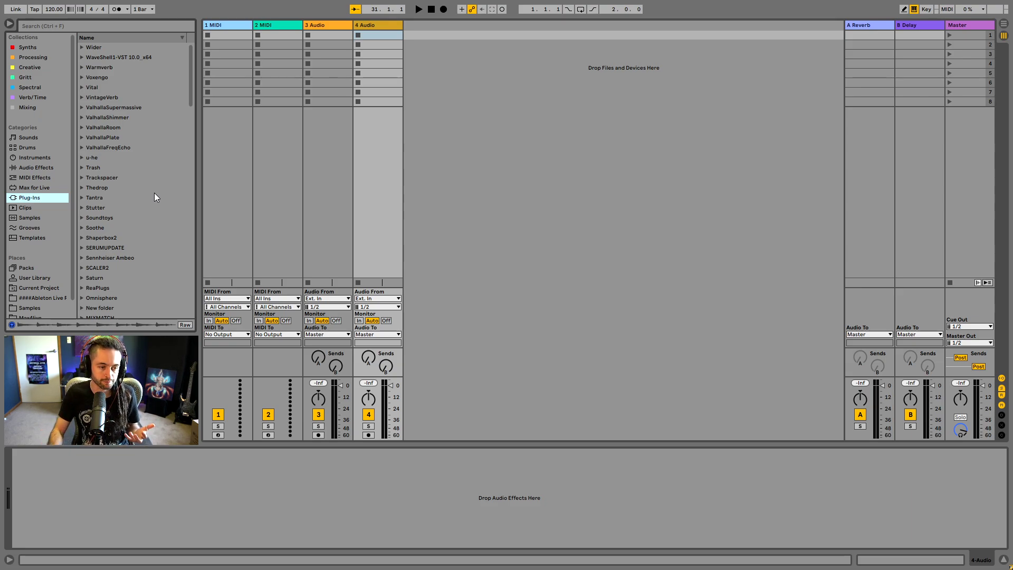
- Browse Audio Effects, toggle the Utilities folder, then list MIDI Effects from Arpeggiator to Velocity
left_click(46, 167)
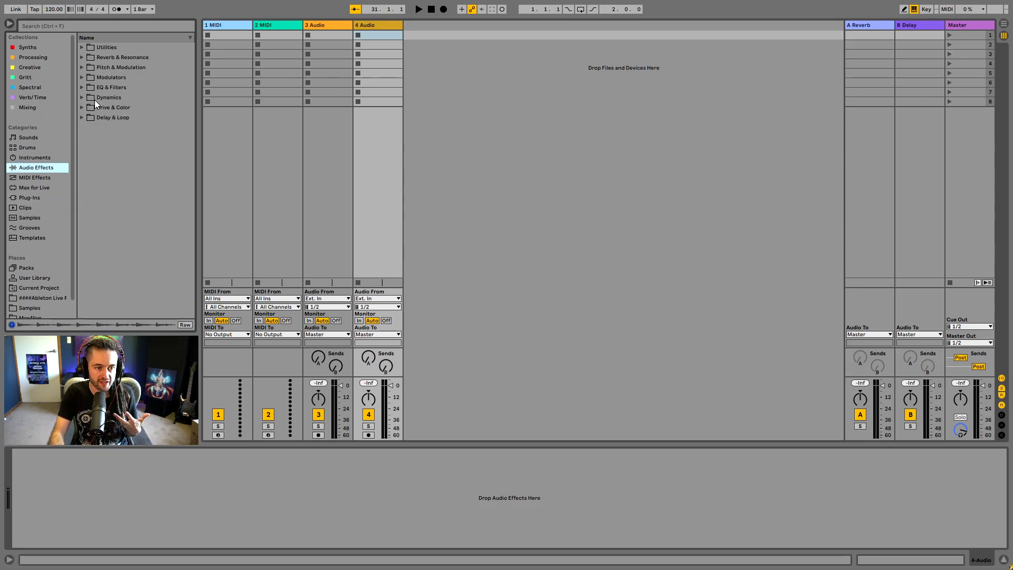
left_click(81, 46)
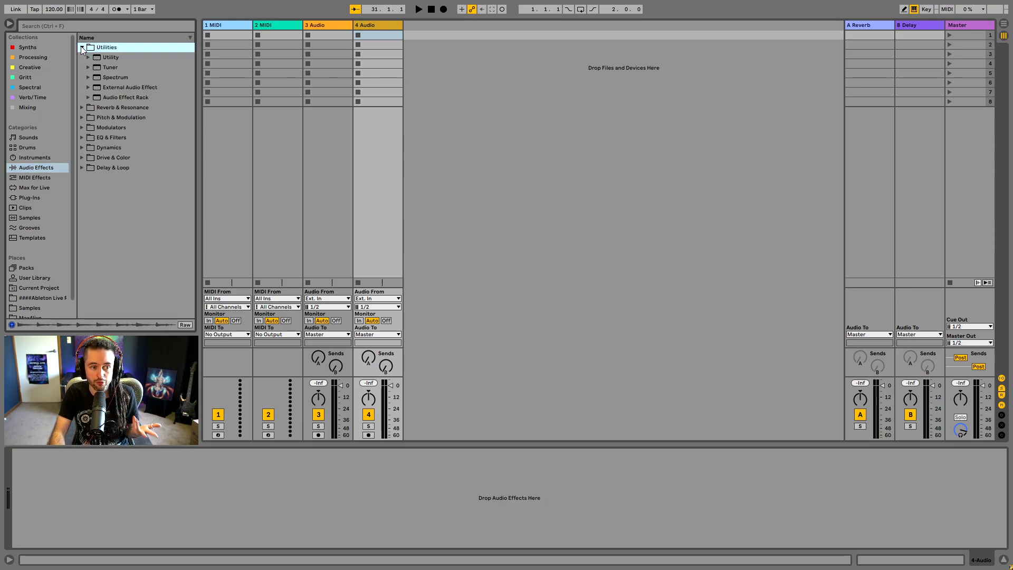
left_click(81, 47)
left_click(32, 177)
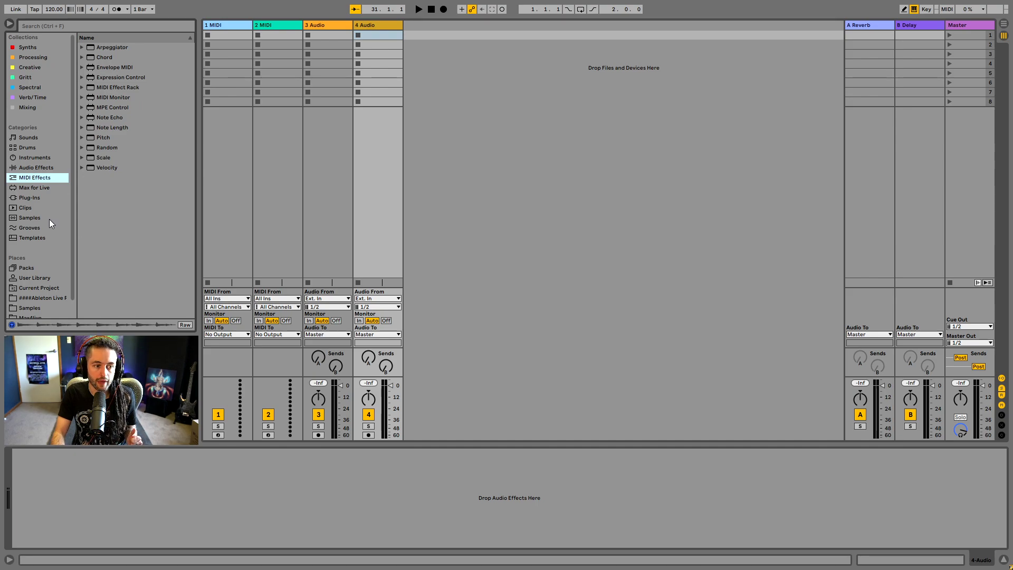
scroll(40, 261, "down", 1)
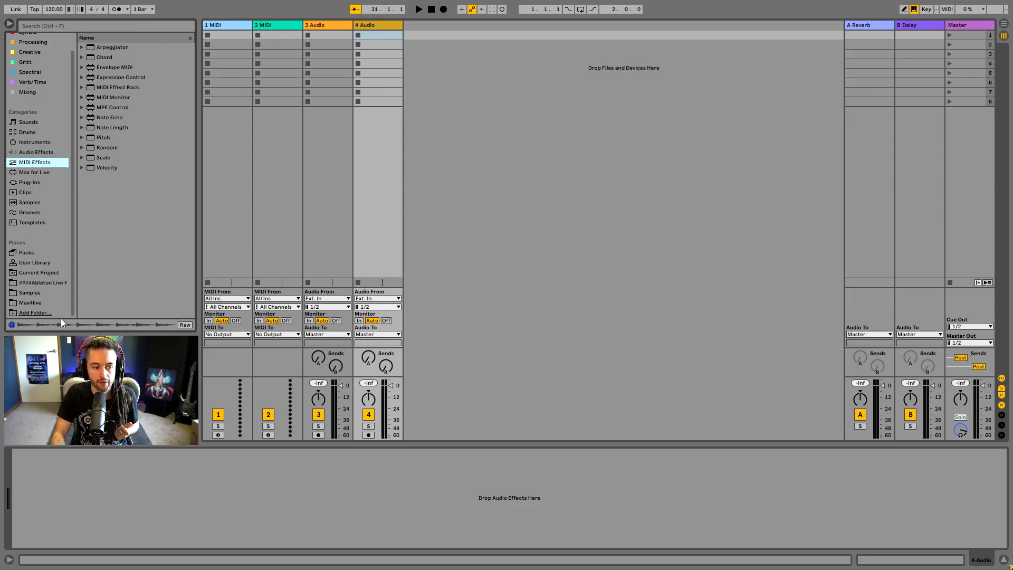
- Cancel the Add Folder dialog and browse the sample pack folders under Places > Samples
left_click(46, 312)
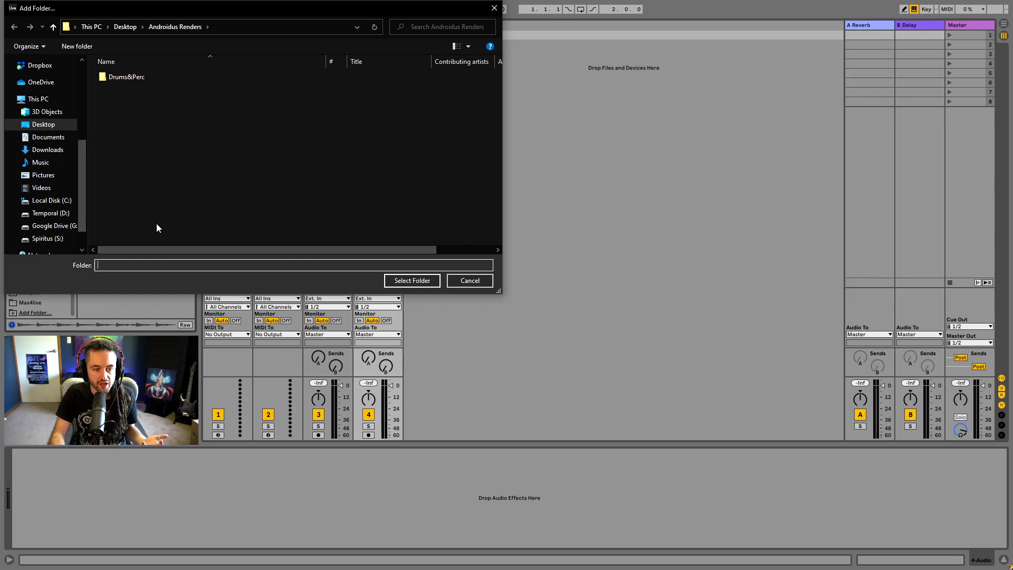
left_click(470, 281)
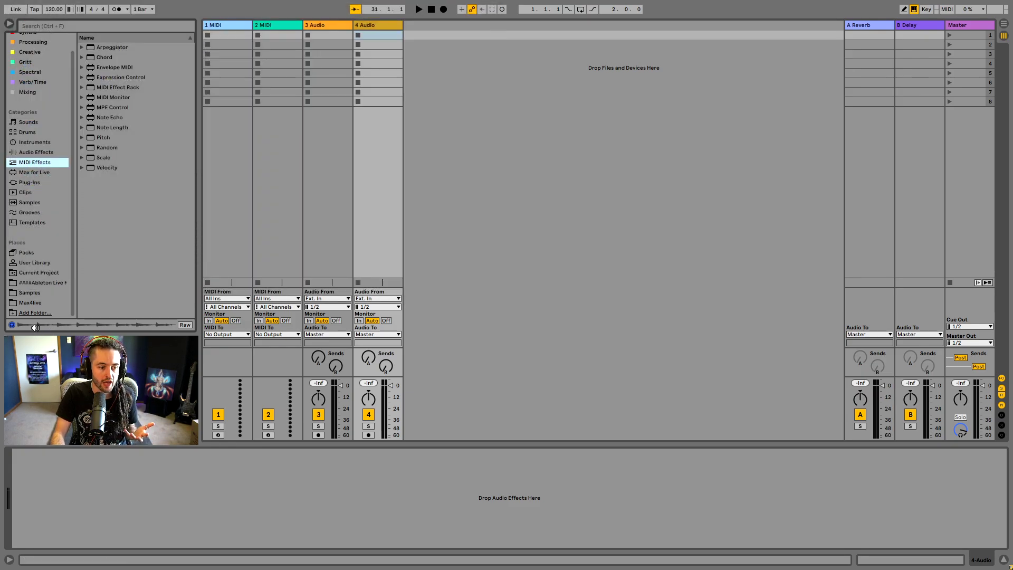
left_click(29, 293)
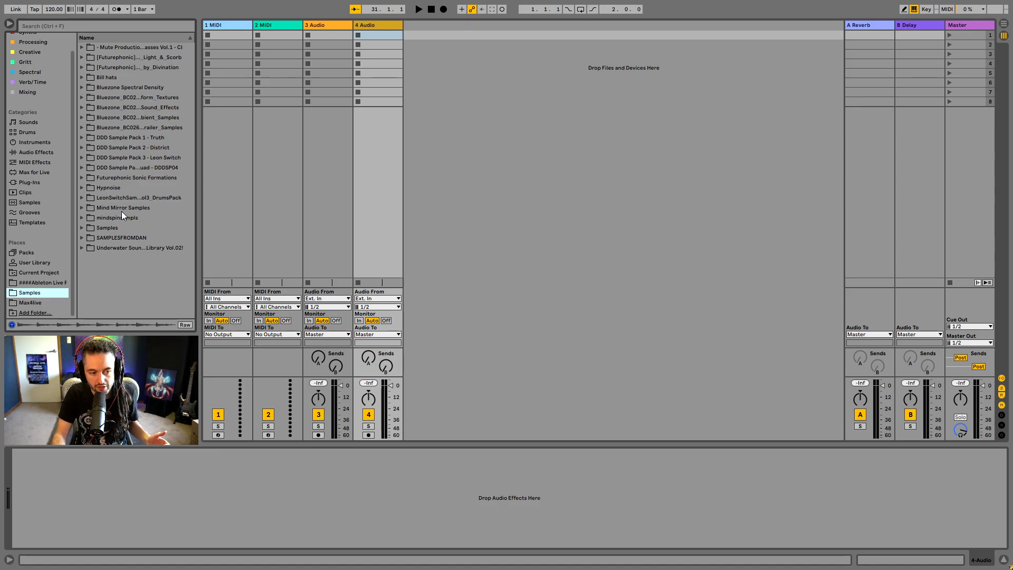
scroll(20, 102, "up", 1)
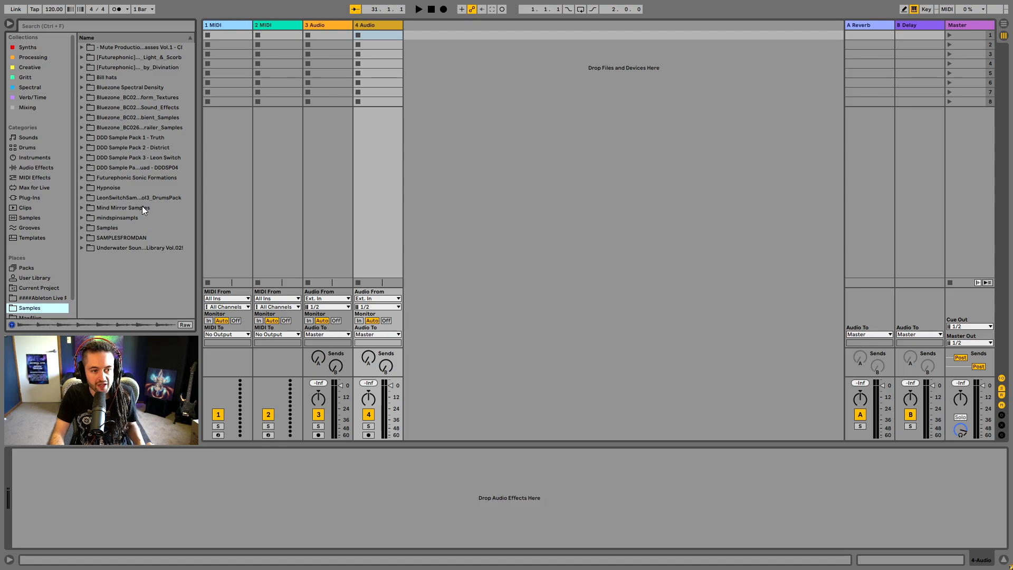
scroll(55, 264, "down", 1)
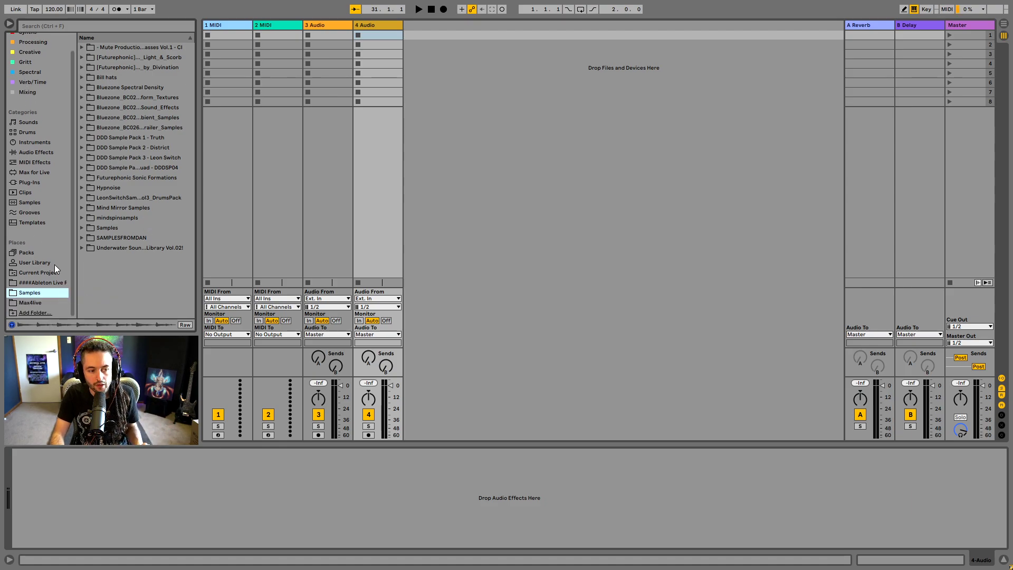
scroll(55, 262, "up", 1)
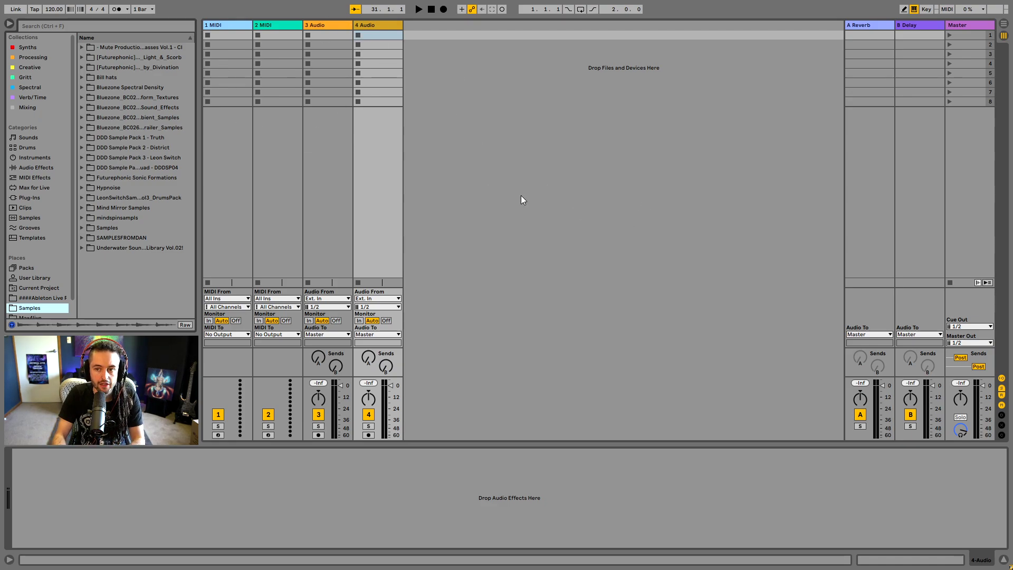
- Select each track header in turn, ending on the 3 Audio track
left_click(222, 26)
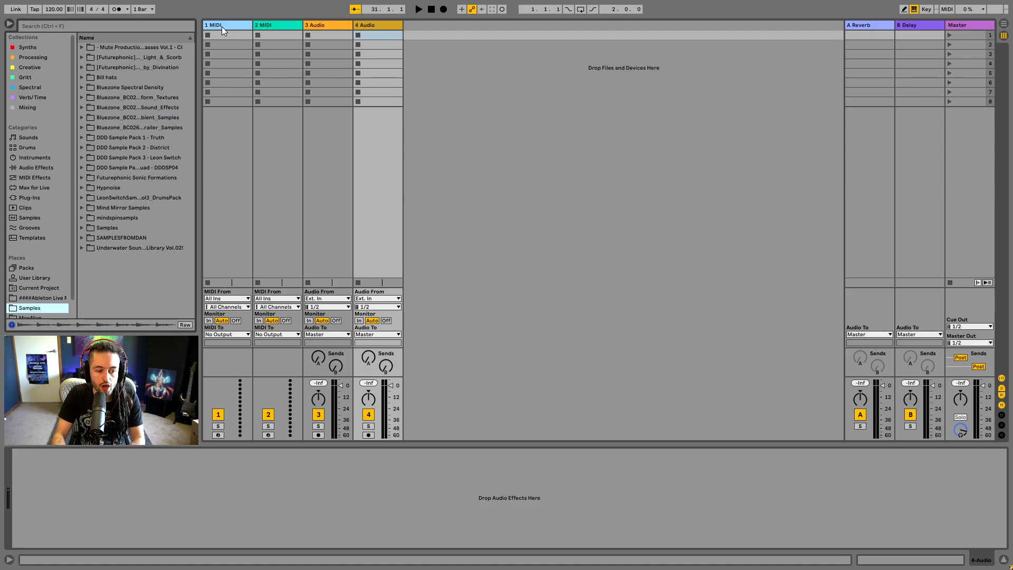
left_click(264, 27)
left_click(331, 27)
left_click(380, 29)
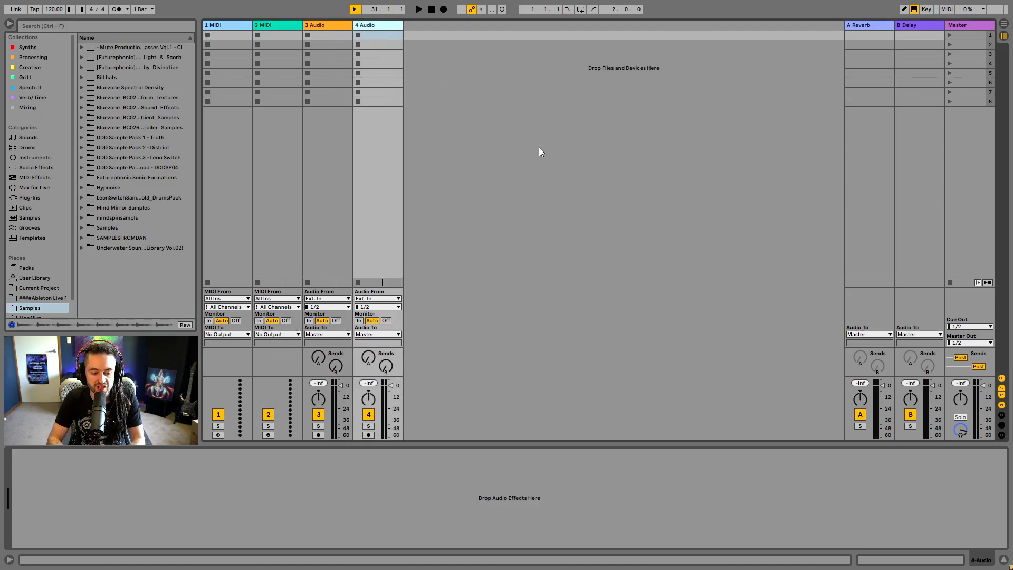
left_click(325, 28)
left_click(360, 28)
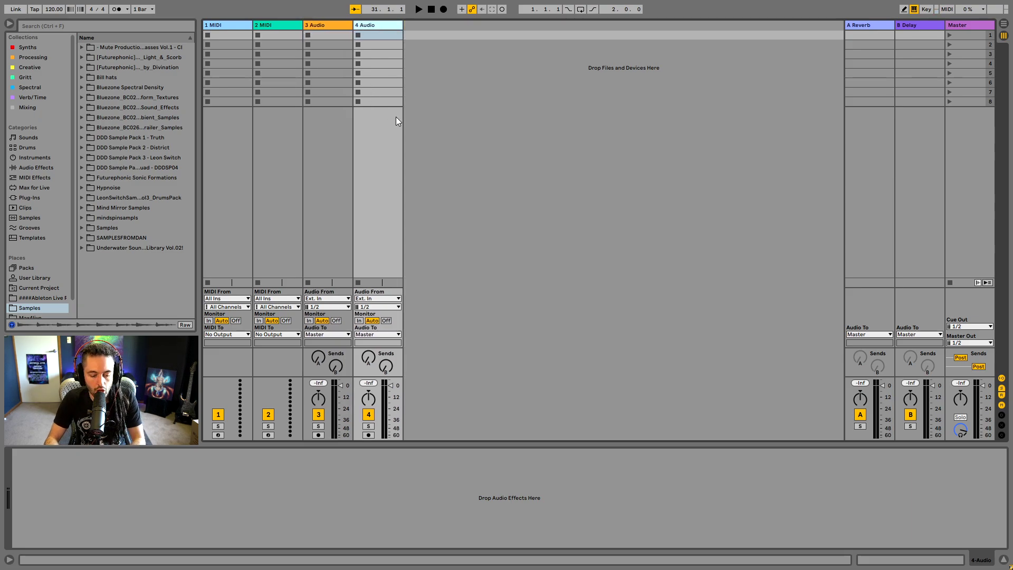
- Auto-arm 1 MIDI instead of 2 MIDI and switch to the Arrangement view
left_click(250, 39)
left_click(276, 30)
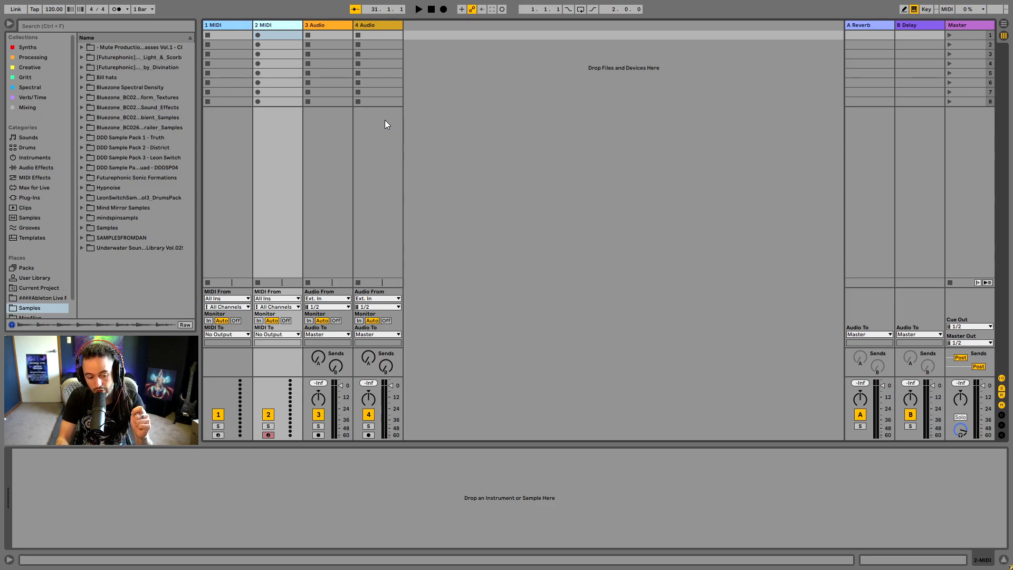
left_click(230, 31)
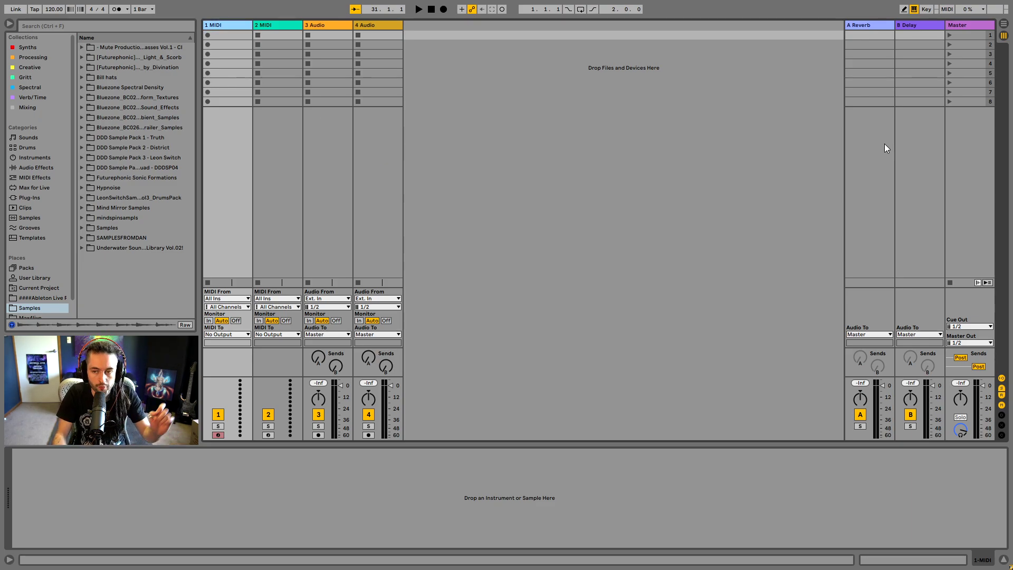
left_click(1005, 25)
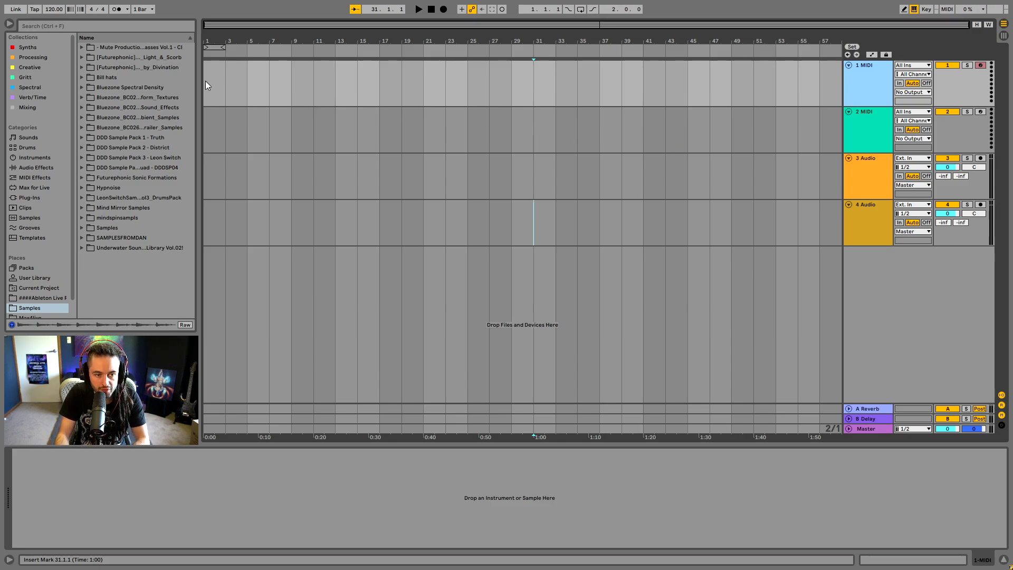
- Drag a time selection from bar 1 across the tracks, then click bar 1 to place the insert marker
left_click_drag(205, 81, 812, 182)
scroll(317, 45, "left", 2)
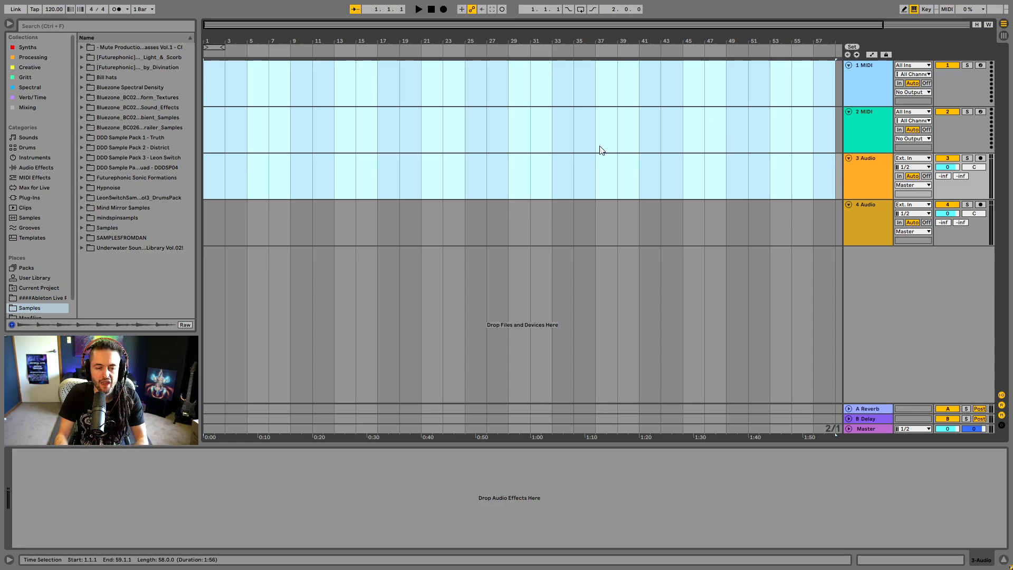
left_click(211, 100)
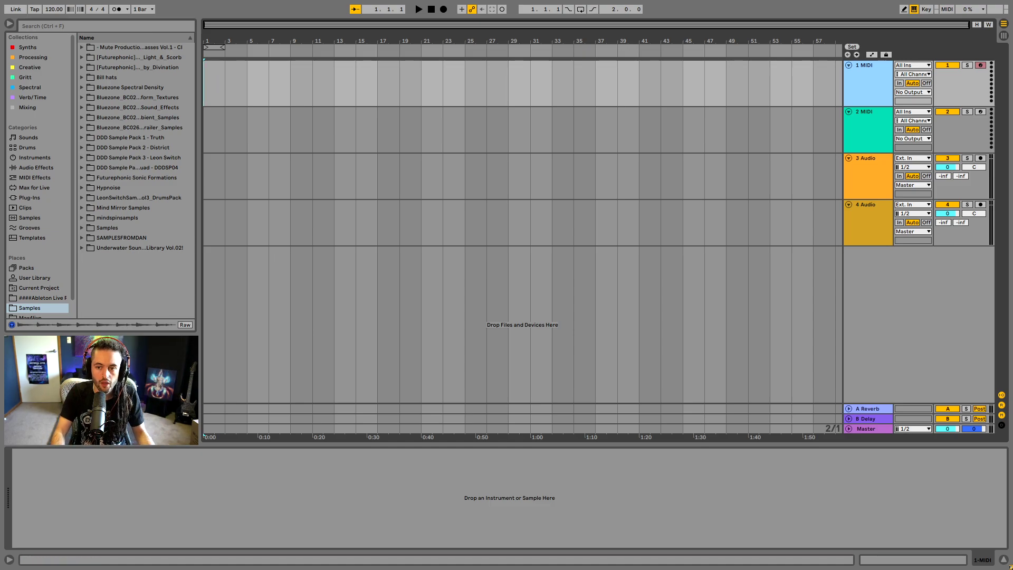
left_click(864, 127)
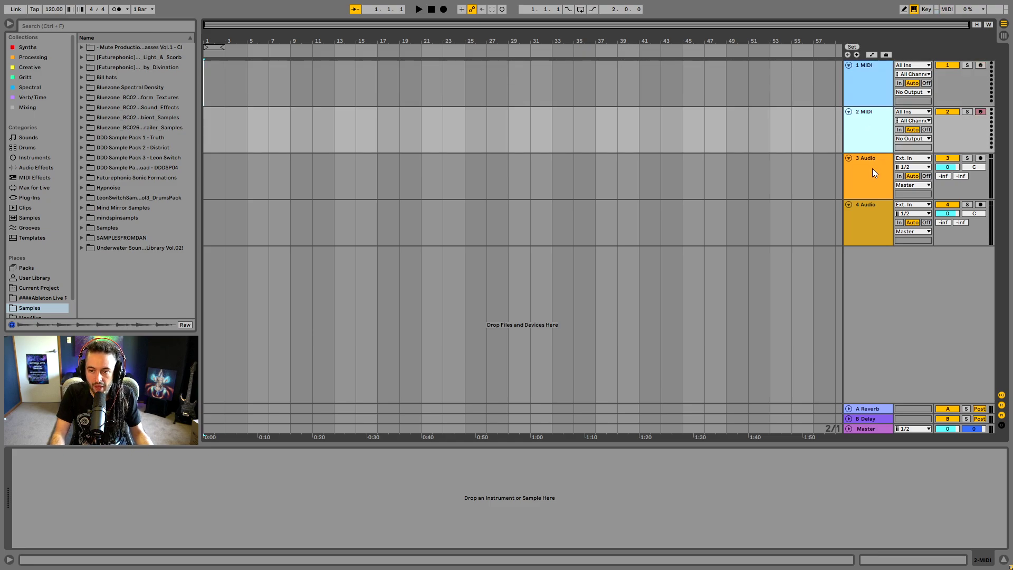
left_click(872, 174)
left_click(872, 224)
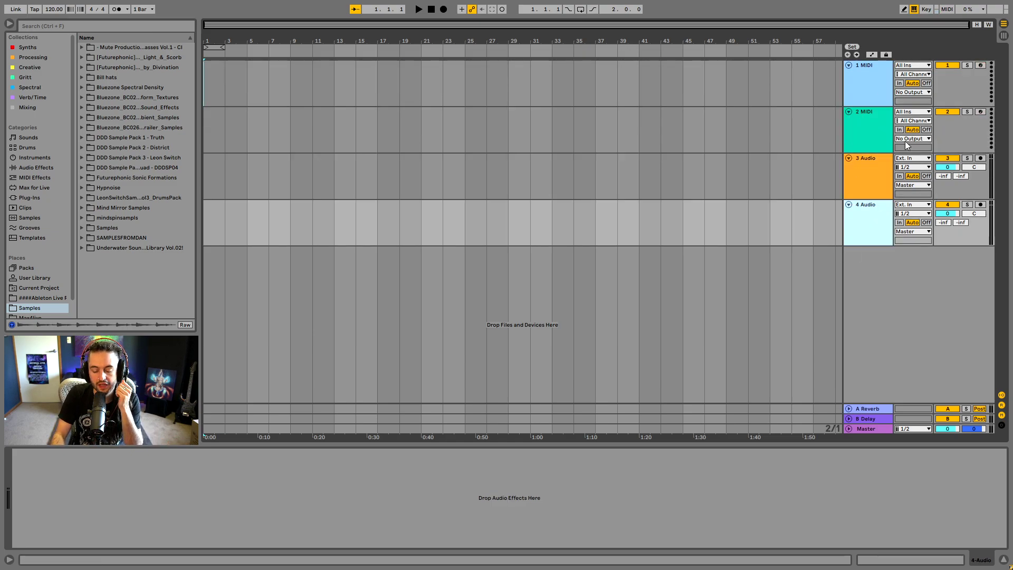
left_click(872, 84)
left_click(865, 206)
right_click(872, 285)
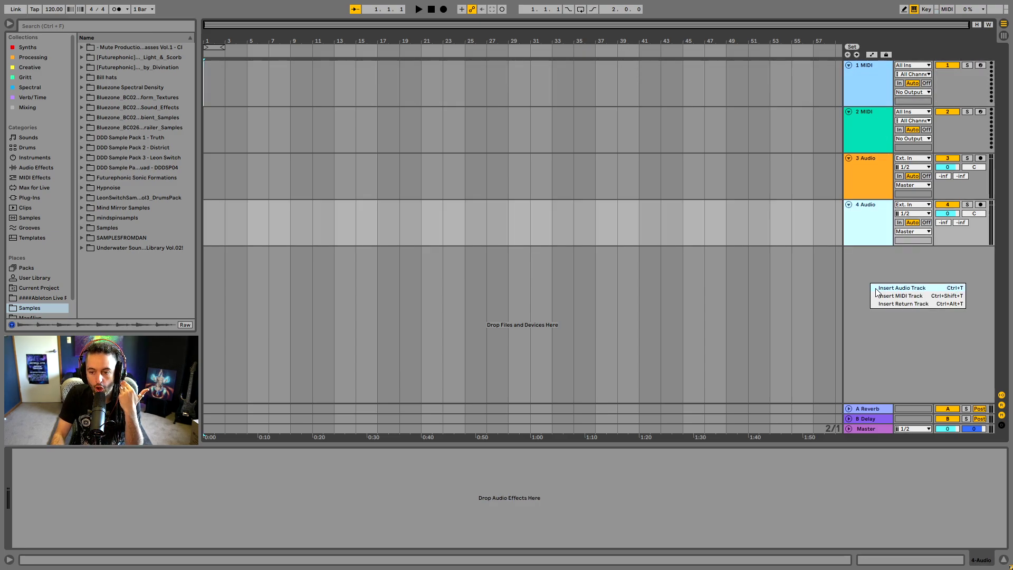
left_click(860, 271)
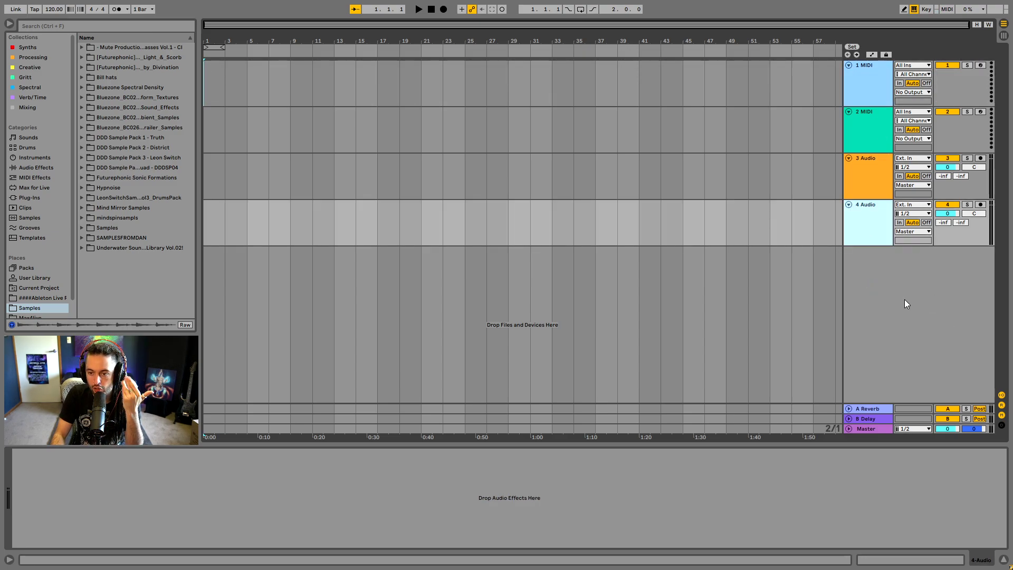
key("ctrl+z")
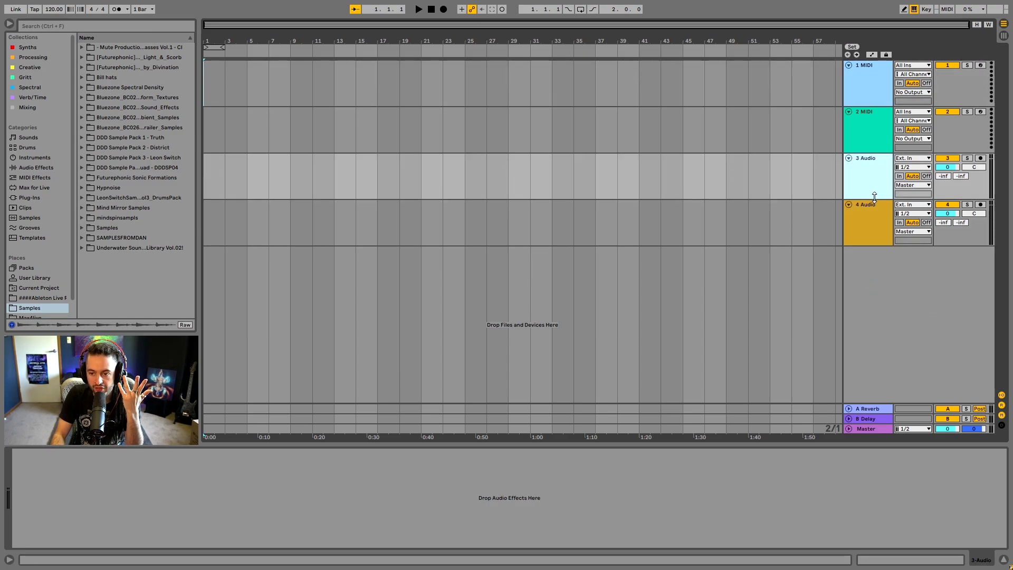
right_click(864, 257)
left_click(862, 258)
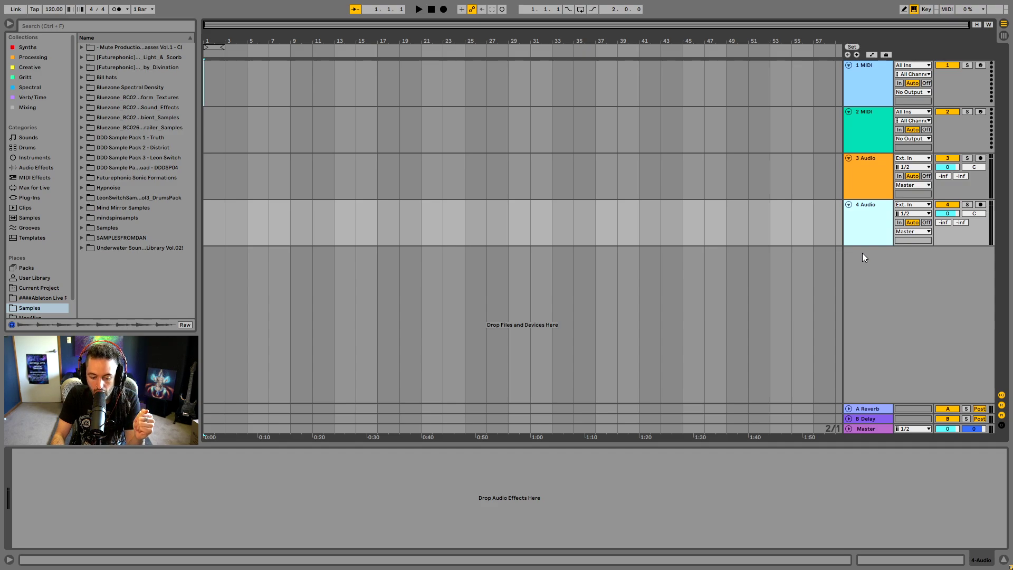
left_click(862, 80)
left_click(865, 142)
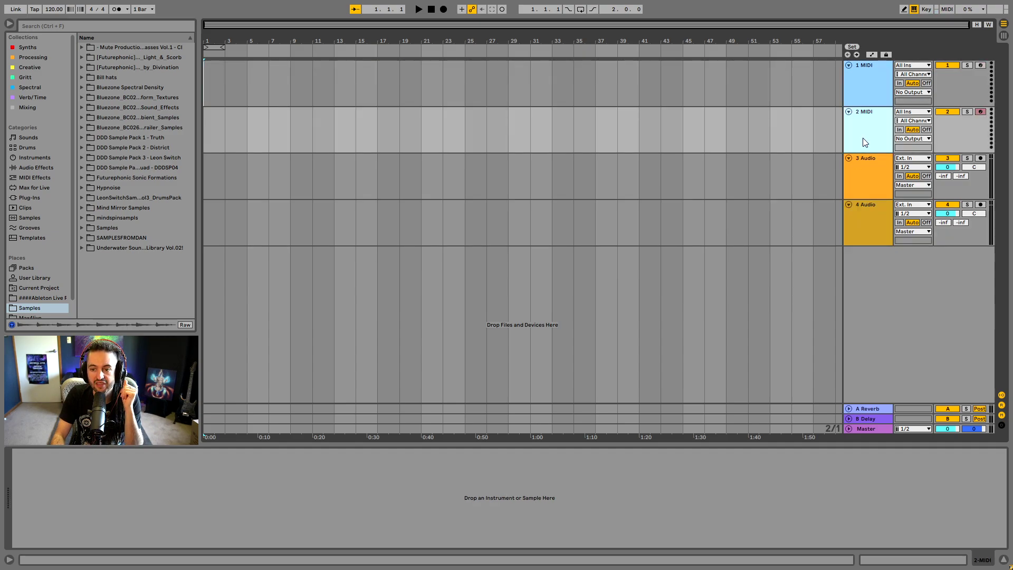
left_click(873, 170)
left_click(874, 222)
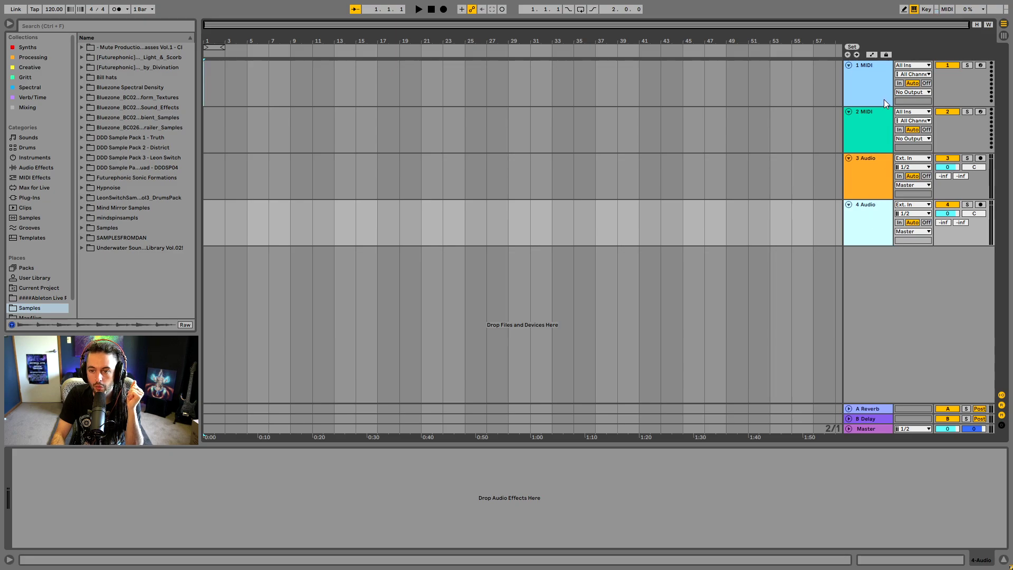
left_click(869, 81)
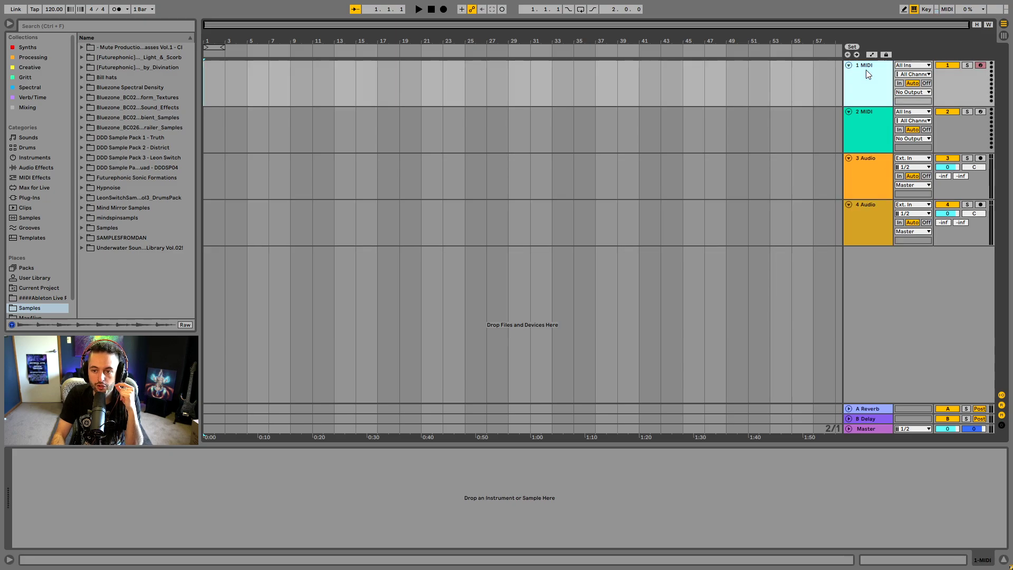
- Rename the 1 MIDI track to Drums from its context menu
right_click(866, 69)
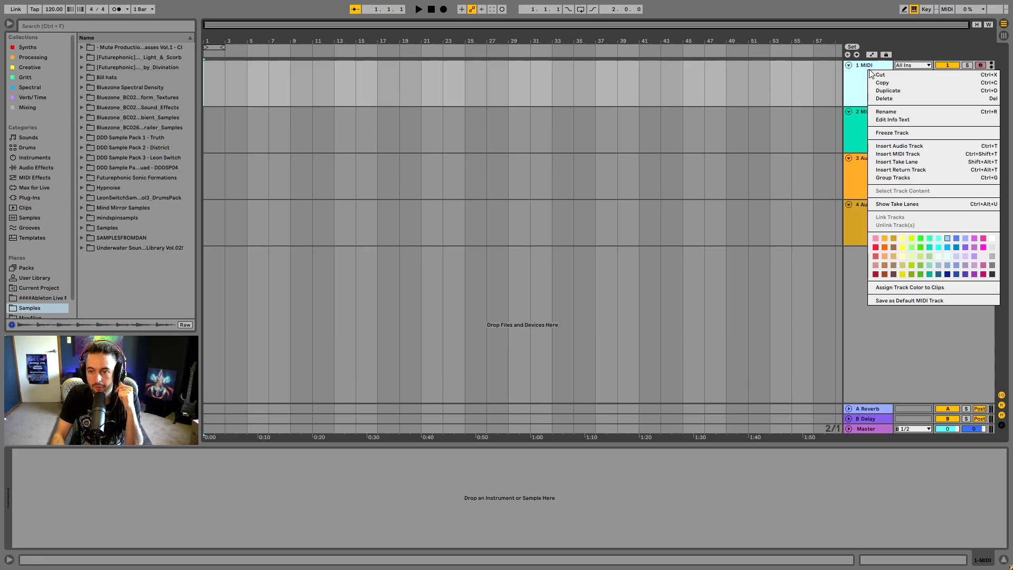
left_click(888, 114)
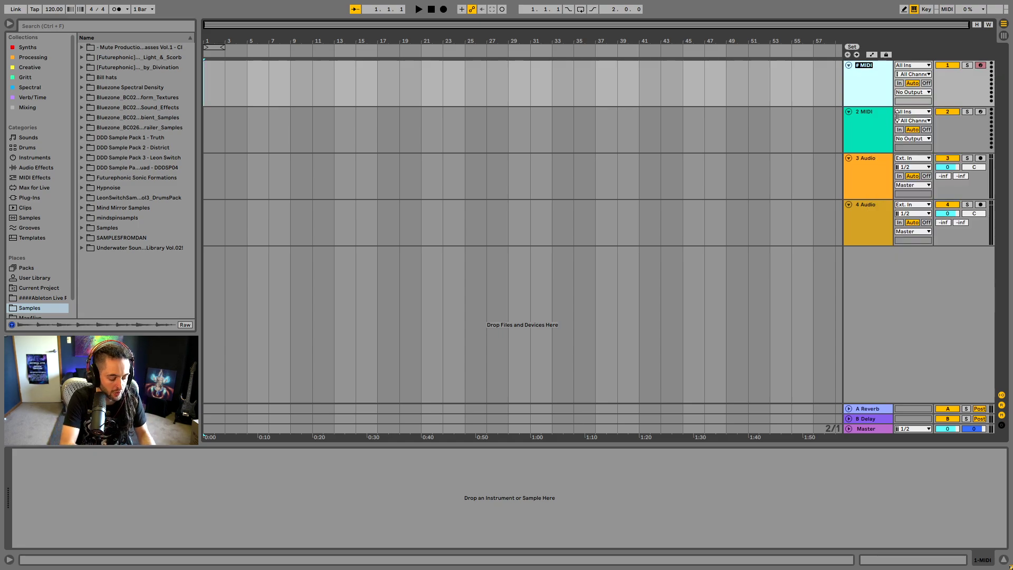
type("Dr")
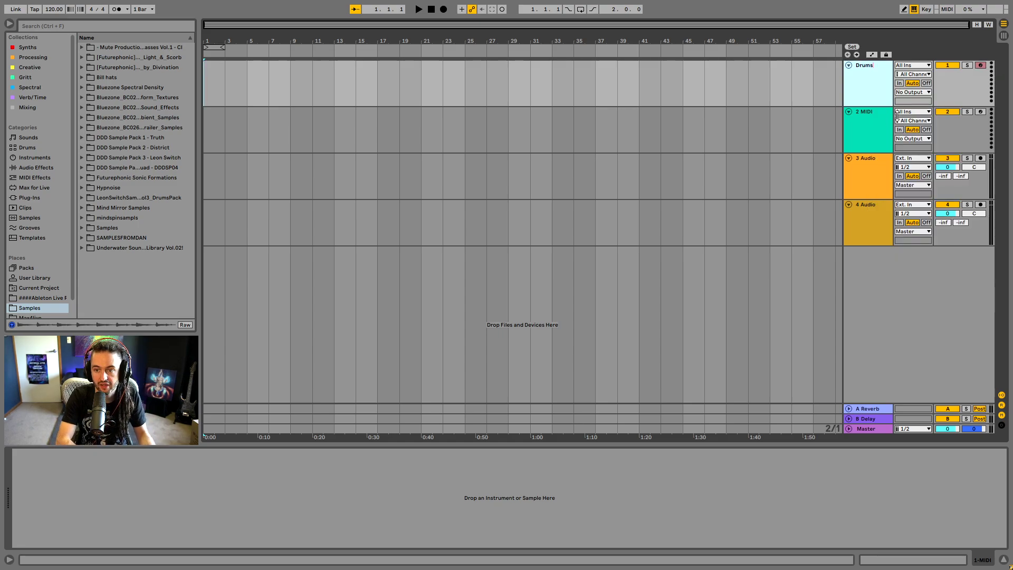
type("ums")
key("Return")
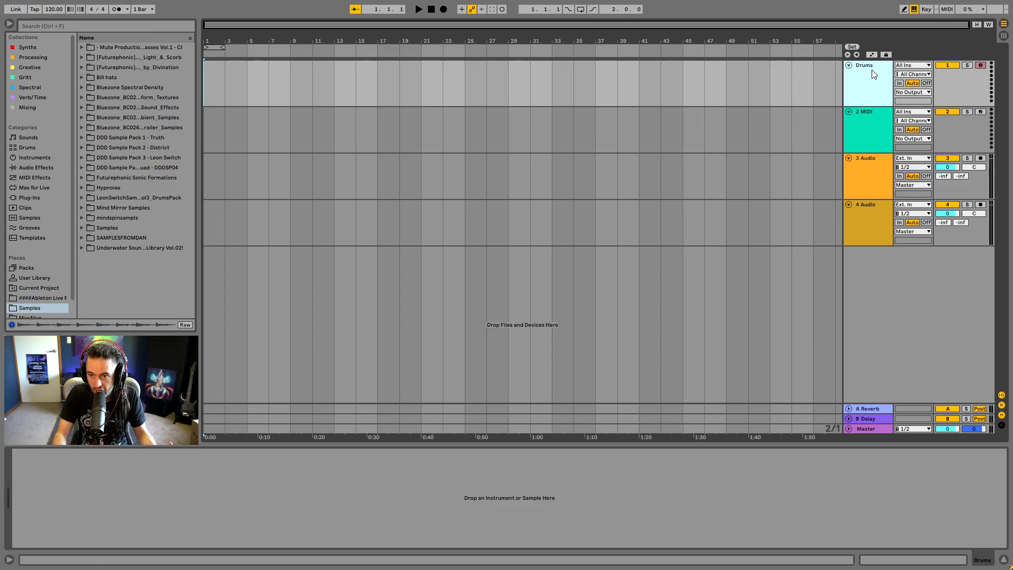
- Rename the 3 Audio track to Leads with Ctrl+R, fixing a typo
left_click(874, 175)
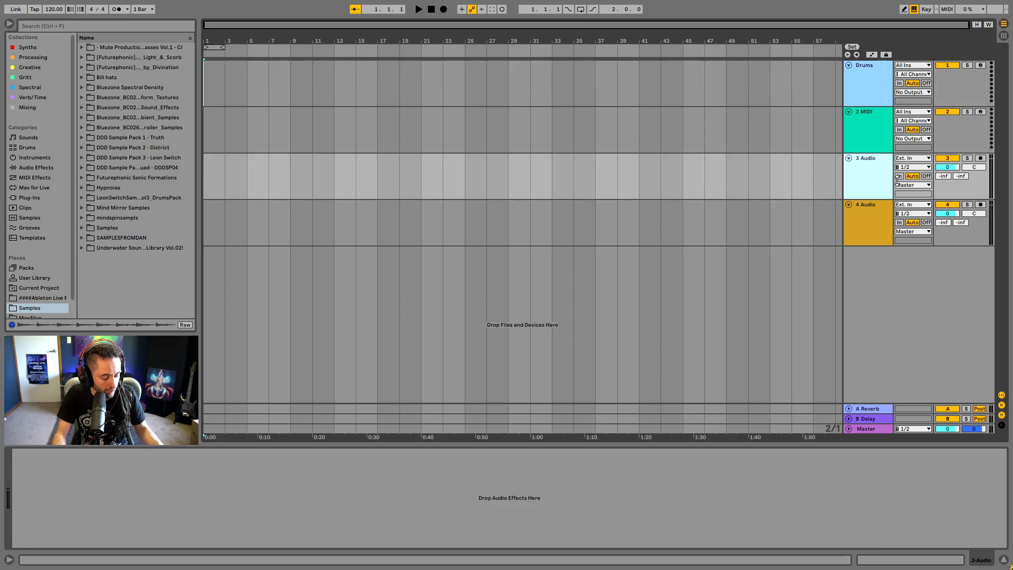
key("ctrl+r")
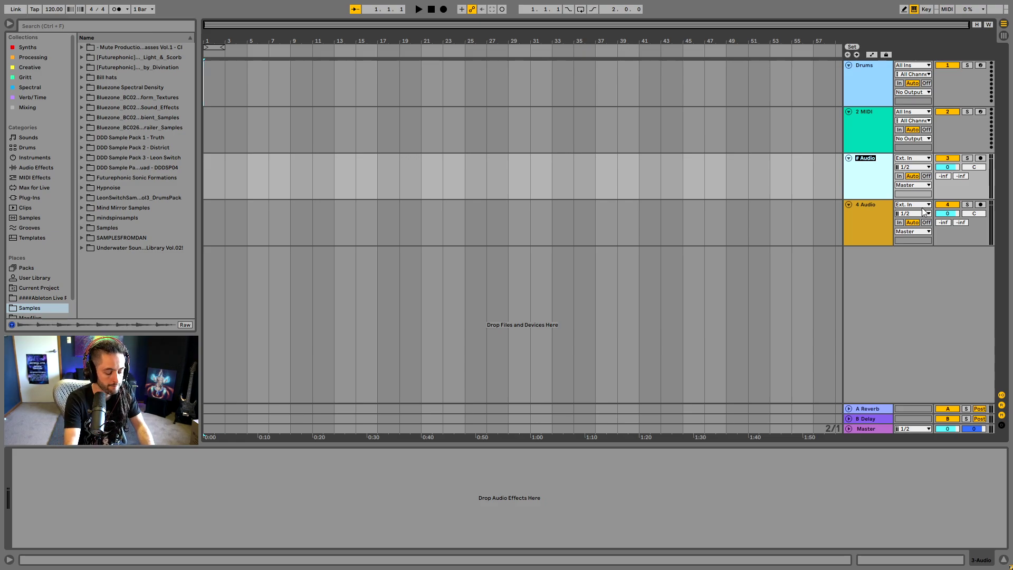
type("Lead")
key("Return")
type("fs")
key("BackSpace")
key("BackSpace")
type("s")
key("Return")
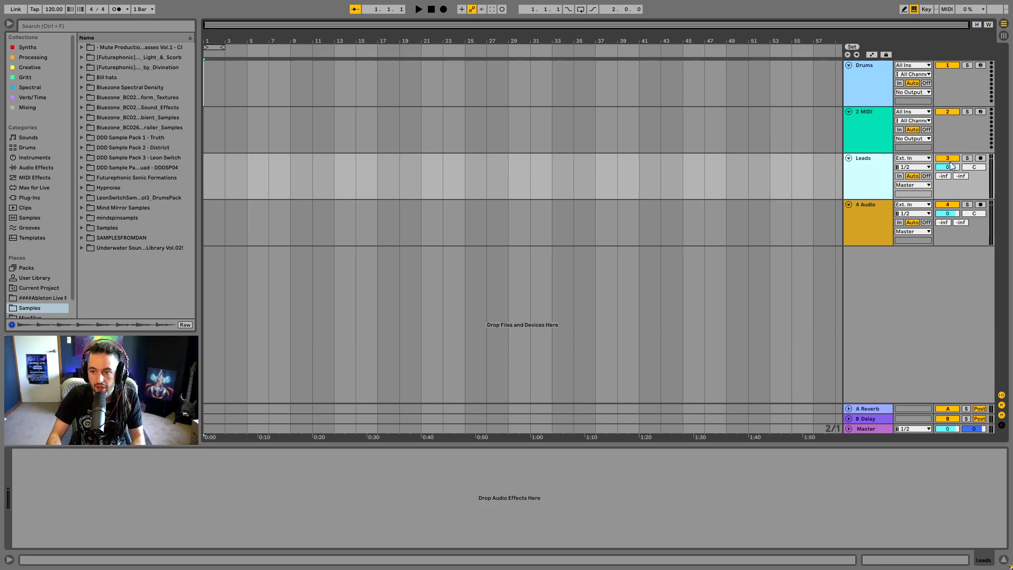
- Give the Drums track the teal swatch from its right-click colour palette
left_click(865, 77)
right_click(866, 77)
left_click(927, 245)
left_click(707, 99)
right_click(859, 81)
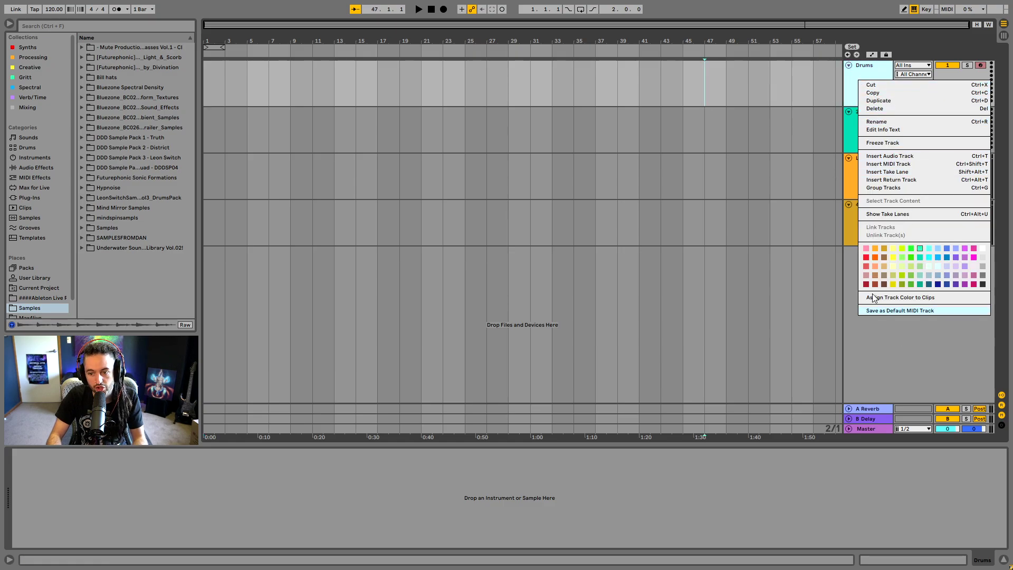
left_click(750, 87)
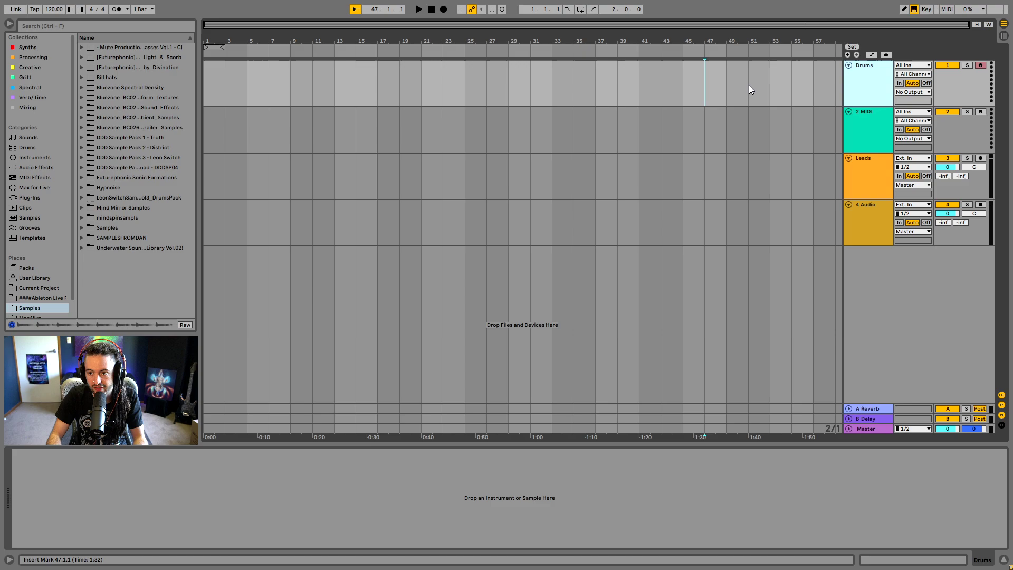
- Toggle the Leads Track Activator off and on, solo Leads, and record-arm it
left_click(956, 161)
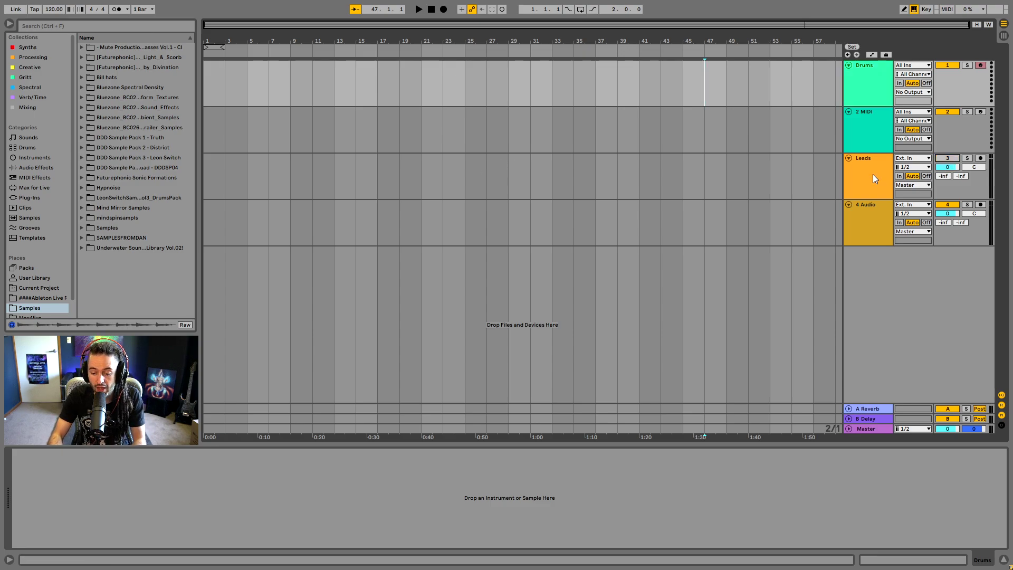
left_click(955, 160)
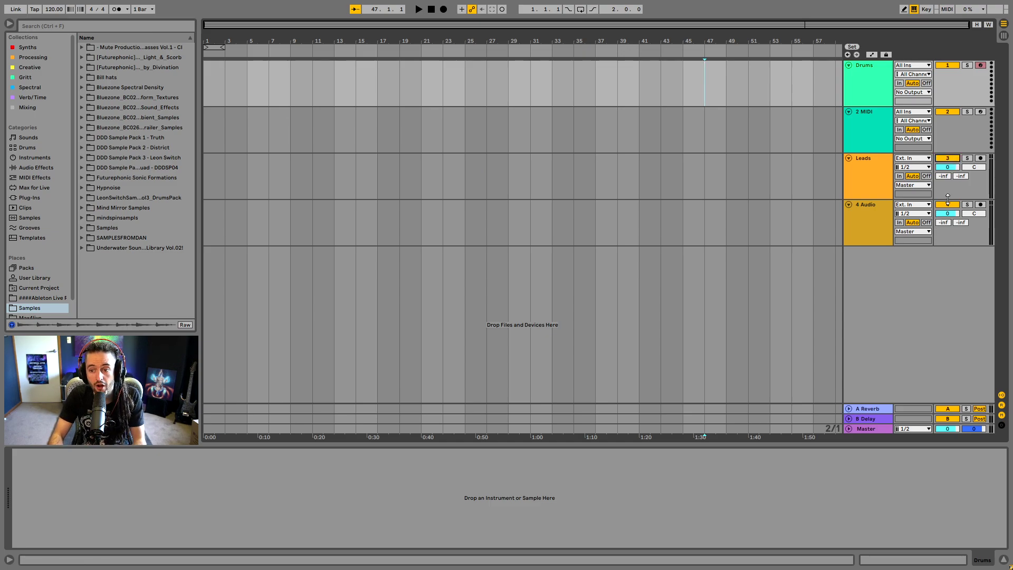
left_click(968, 158)
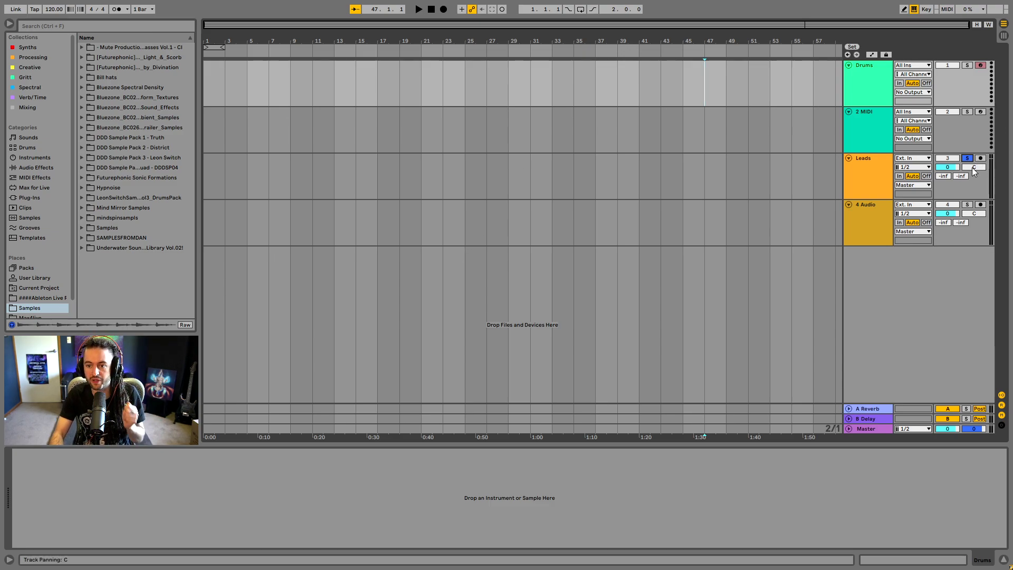
left_click(879, 175)
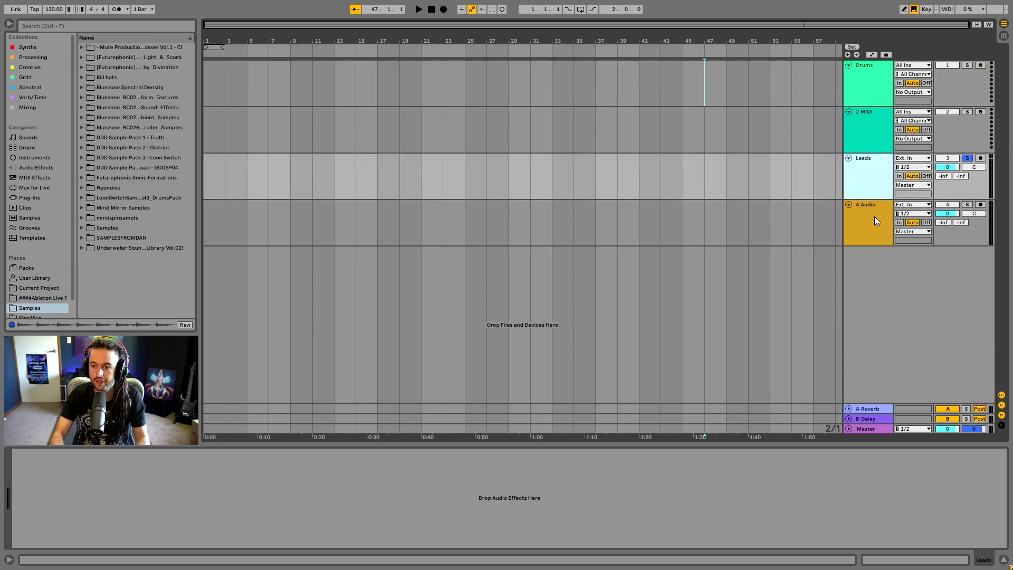
left_click(981, 158)
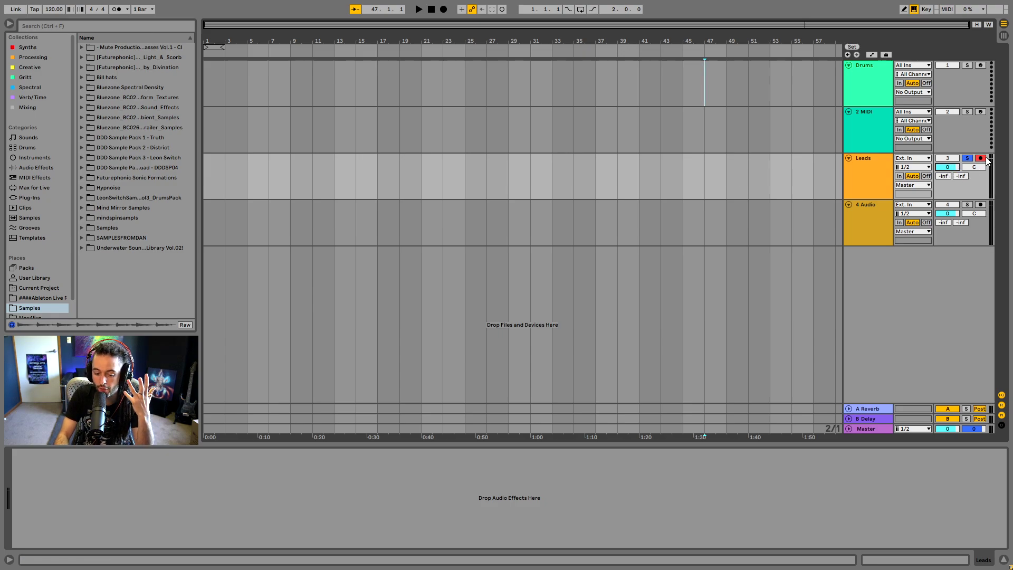
left_click_drag(959, 170, 960, 122)
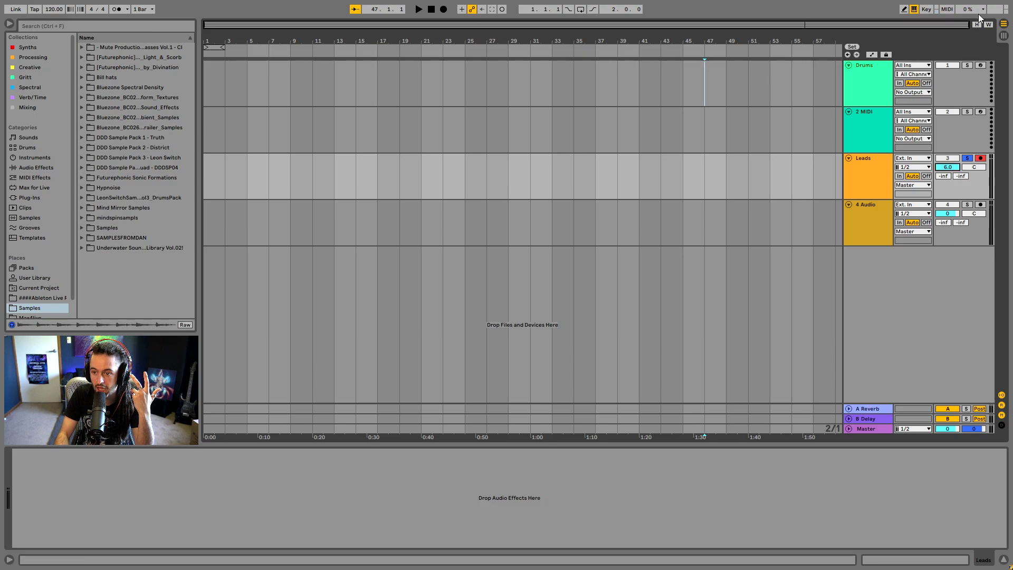
right_click(955, 171)
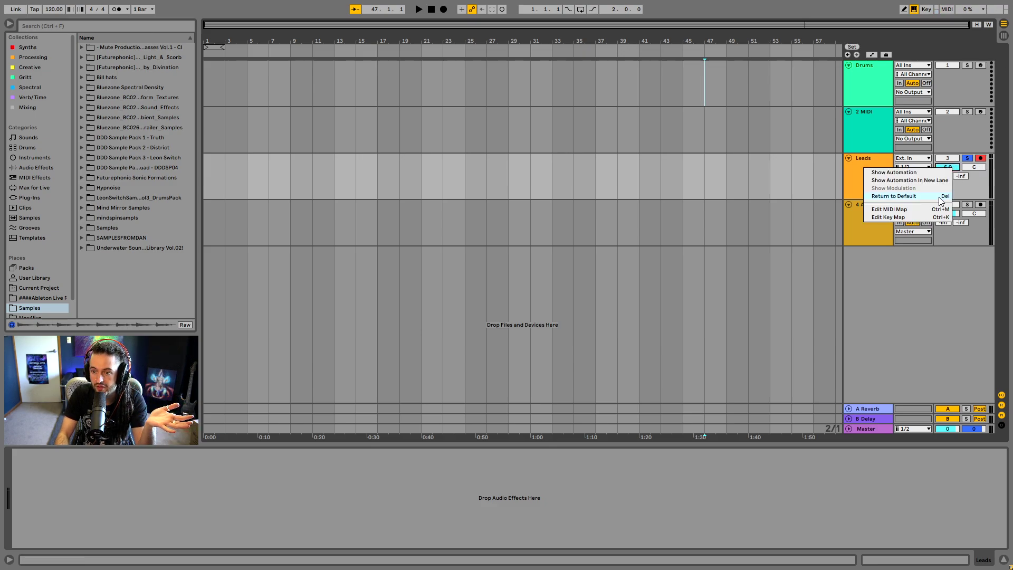
left_click(894, 196)
left_click_drag(948, 167, 948, 190)
right_click(952, 169)
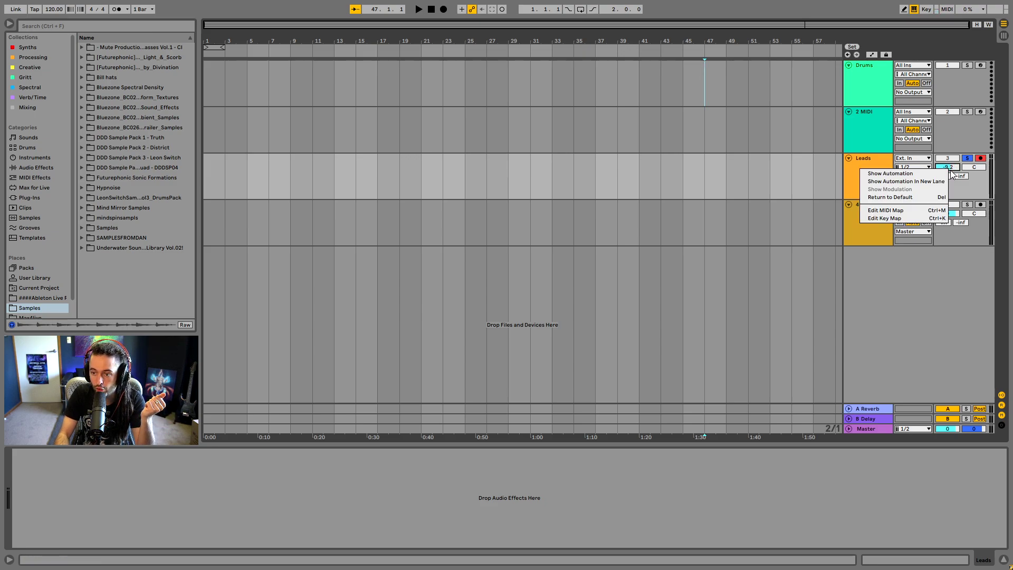
left_click(933, 205)
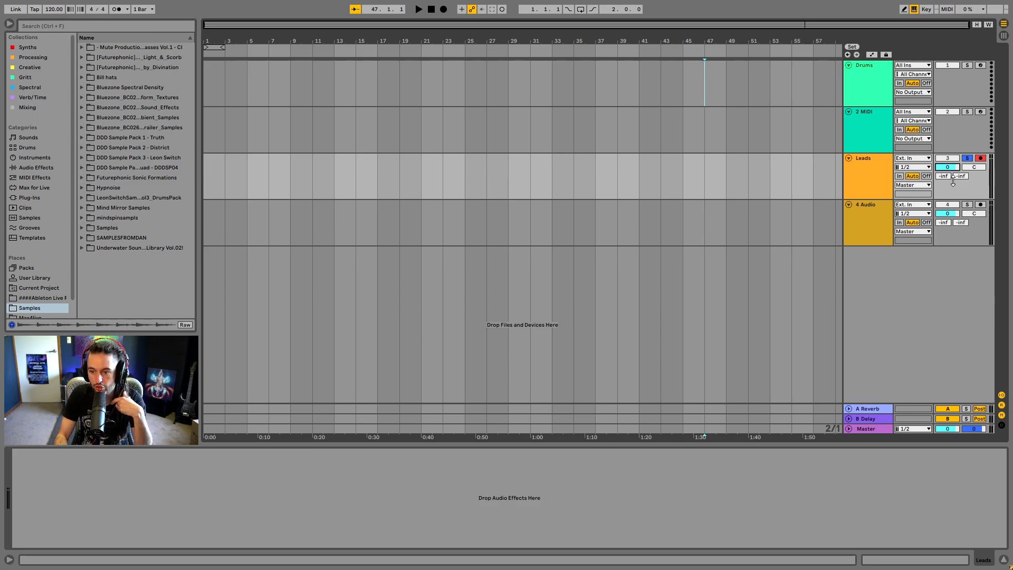
left_click_drag(975, 168, 974, 159)
right_click(969, 167)
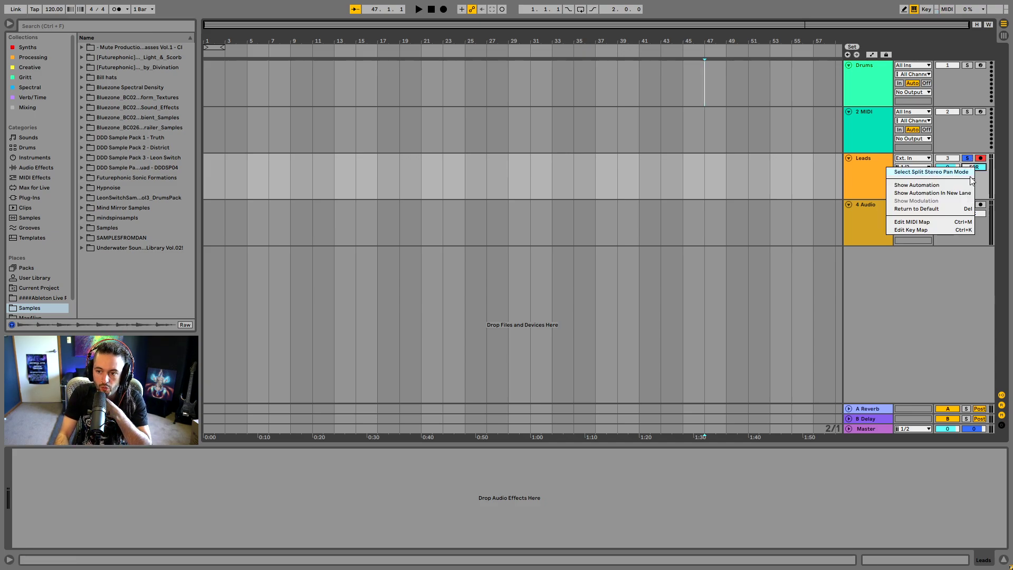
key("Delete")
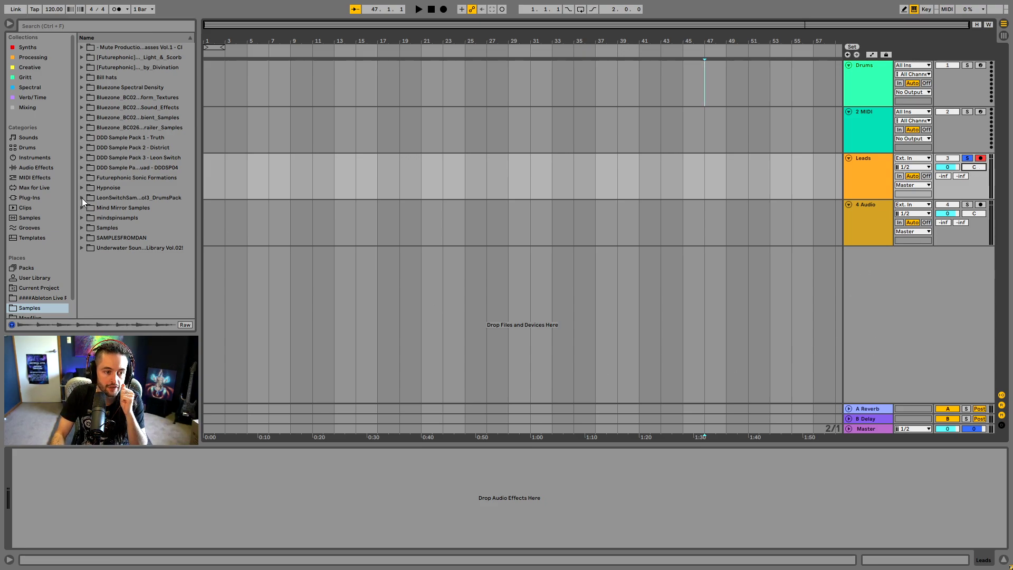
- Drag the DDD_TRUTH_Hatloop sample from the DDD Sample Pack 1 - Truth folder onto Leads
left_click(81, 138)
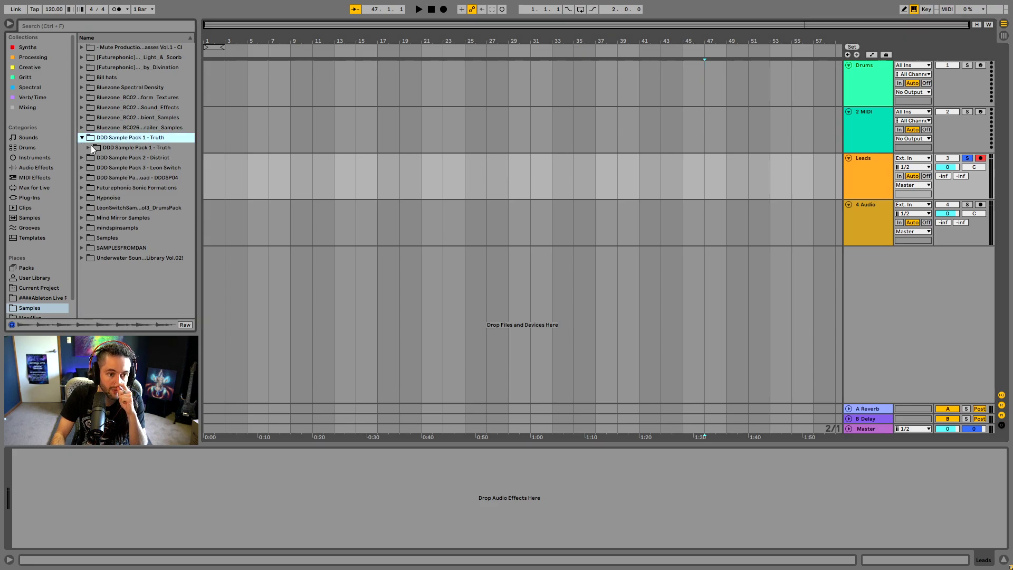
left_click(87, 148)
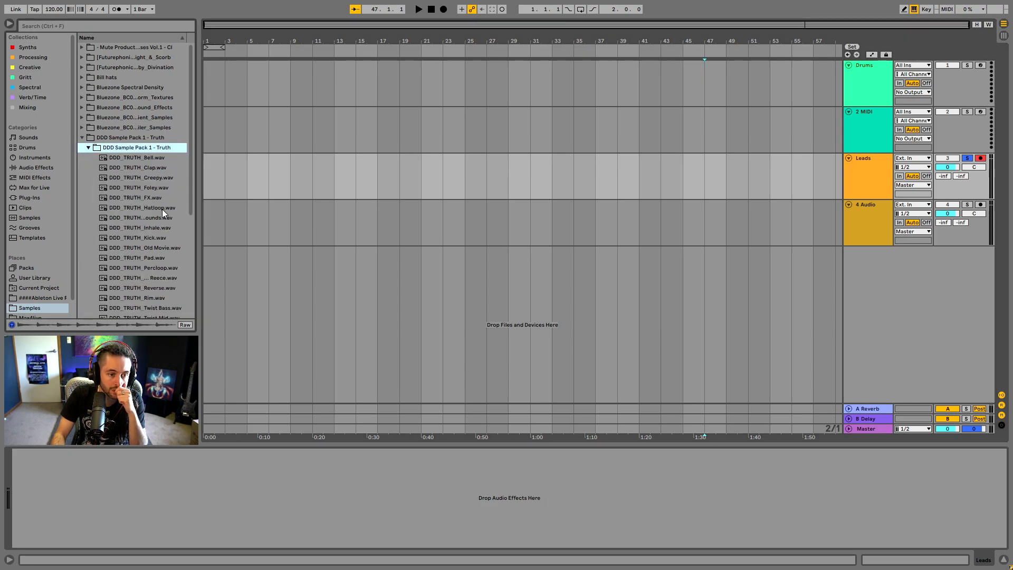
left_click_drag(159, 207, 332, 188)
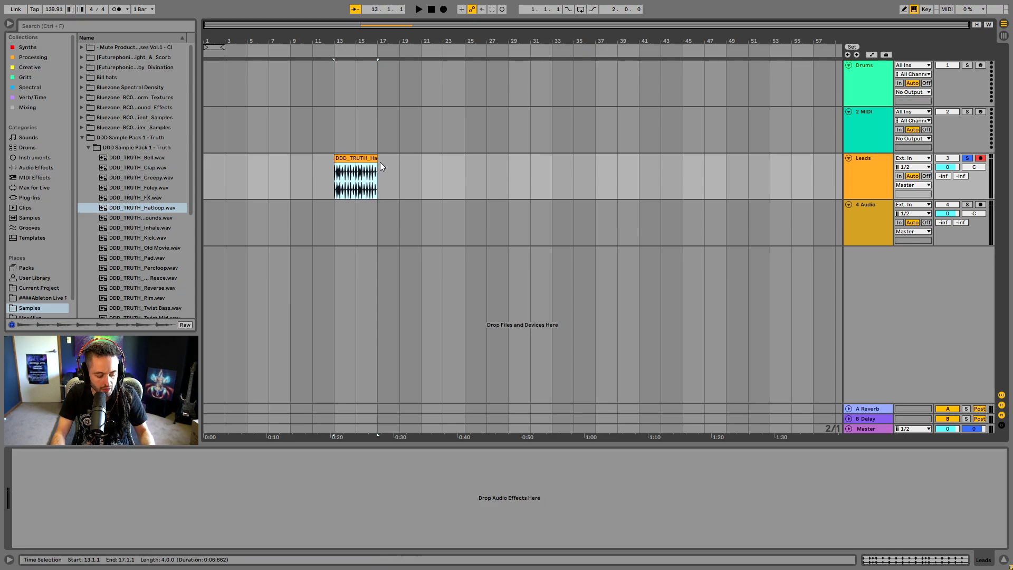
- Play the song while panning Leads to 50R, then to 50L, toggling its arm
key("space")
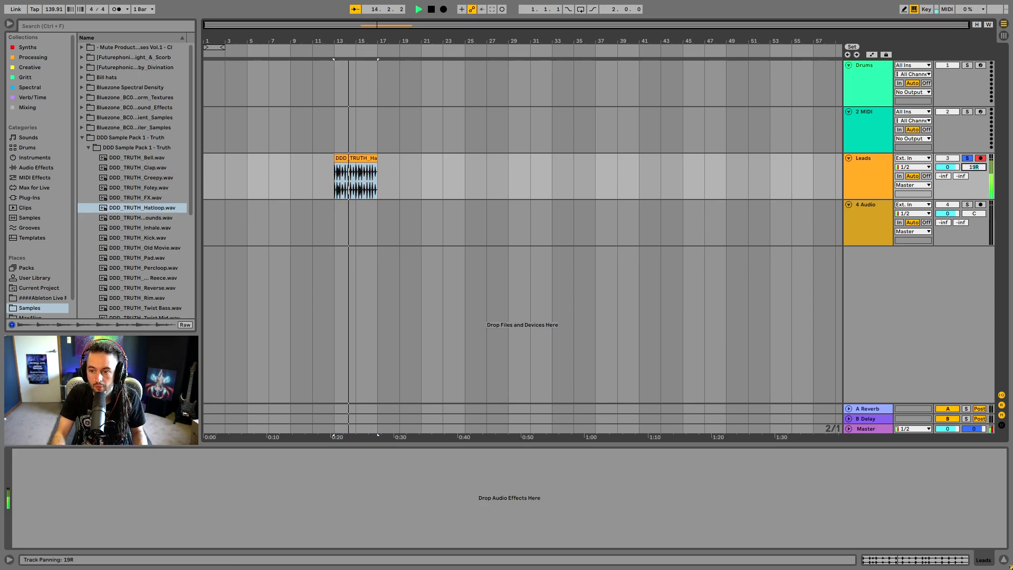
left_click_drag(977, 167, 980, 166)
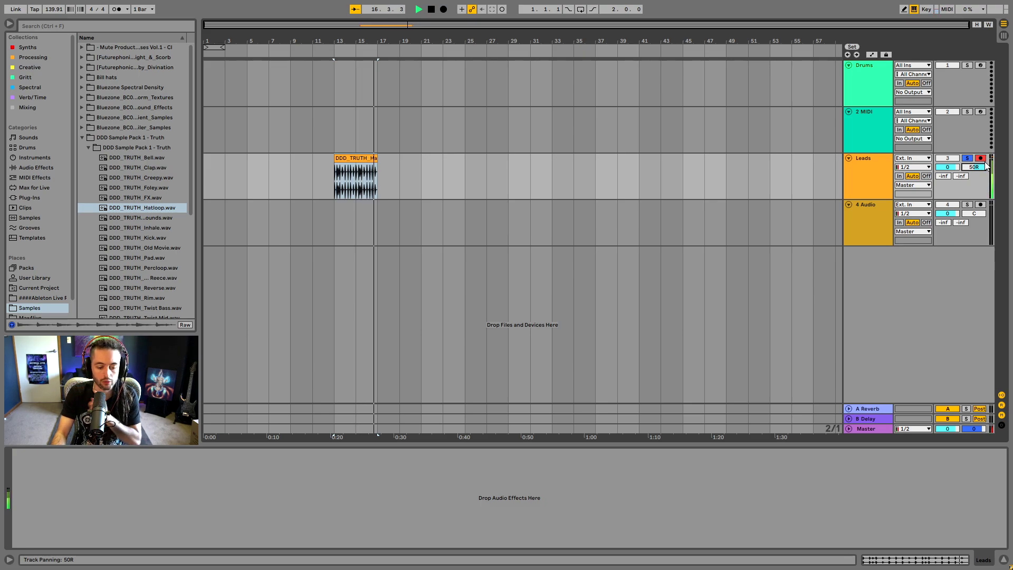
key("space")
left_click(983, 159)
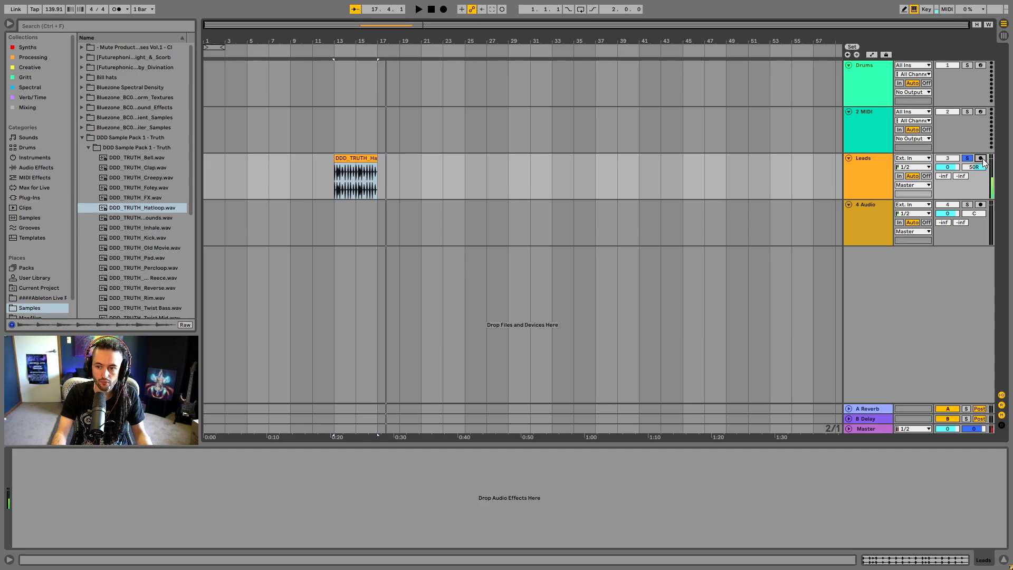
left_click(980, 158)
left_click_drag(975, 167, 974, 211)
- Audition the Hatloop clip, disarm Leads, and raise its volume to 6.0 dB
left_click(352, 160)
key("space")
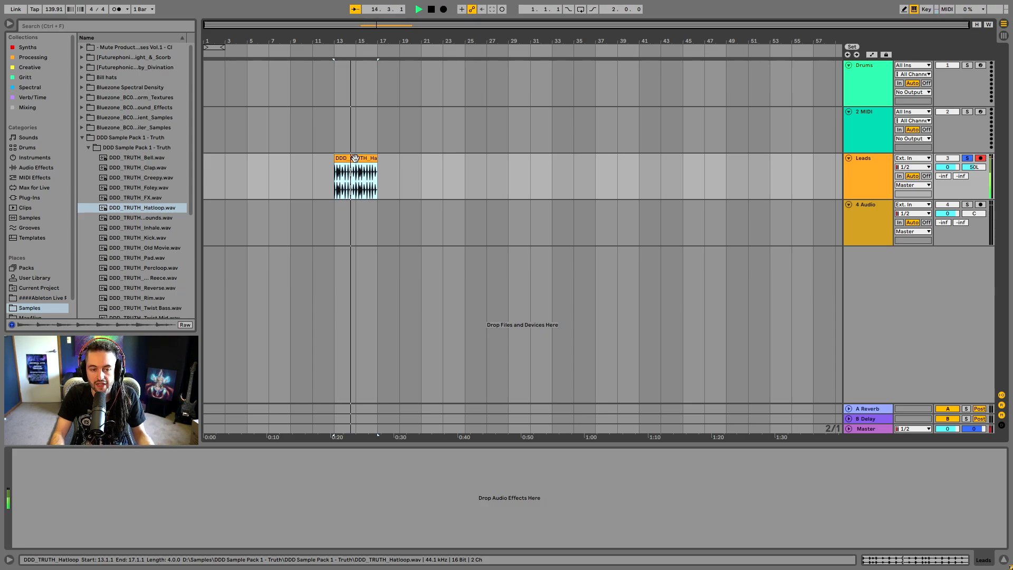
key("space")
left_click(981, 159)
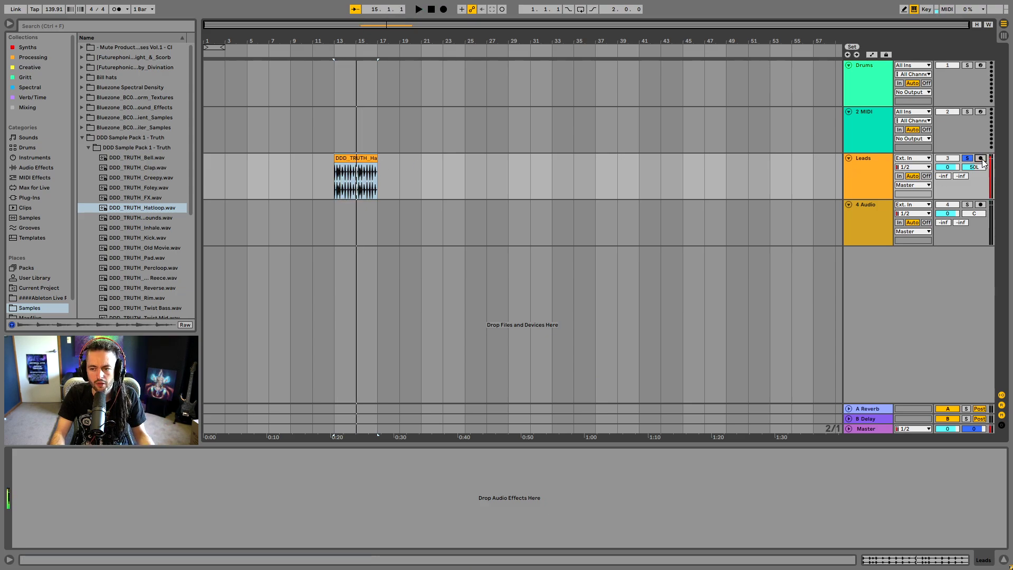
left_click(423, 191)
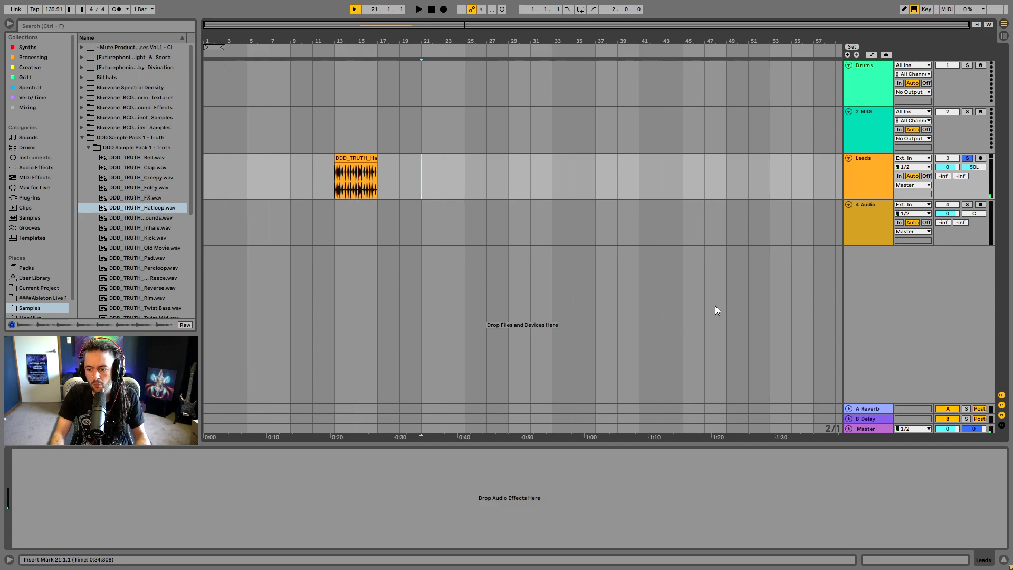
left_click(364, 157)
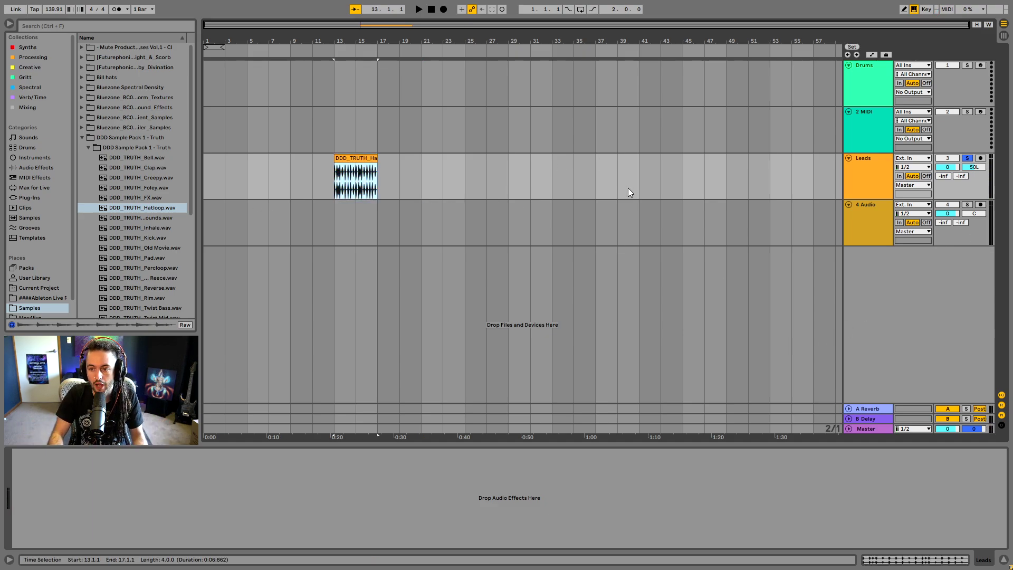
left_click_drag(951, 170, 960, 165)
- Reset the Leads volume to its 0 dB default
right_click(960, 166)
key("Escape")
key("Delete")
- Centre the Leads pan, then select the Leads and 4 Audio tracks
right_click(972, 166)
key("Escape")
key("Delete")
left_click_drag(944, 175, 944, 190)
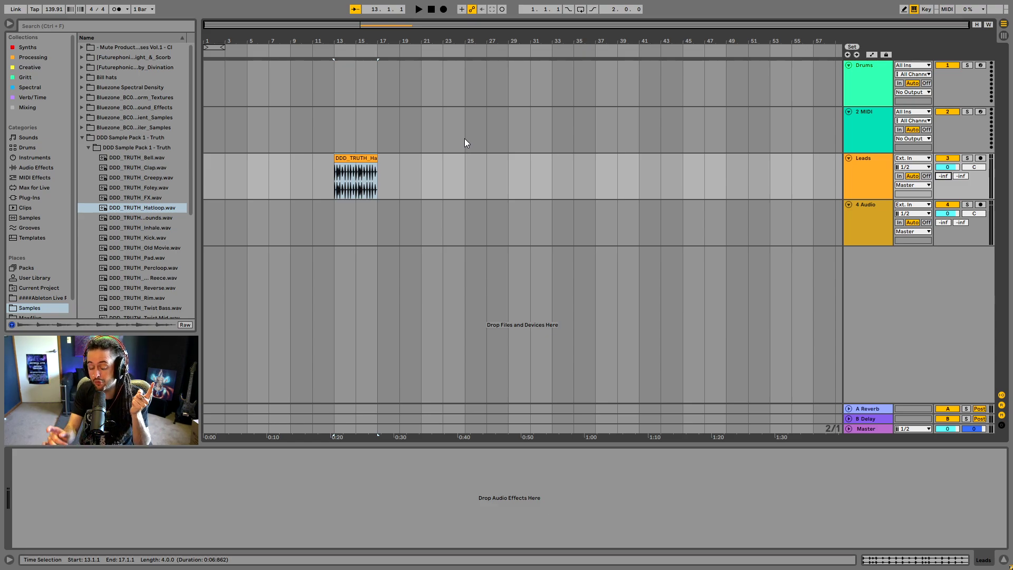
left_click(876, 158)
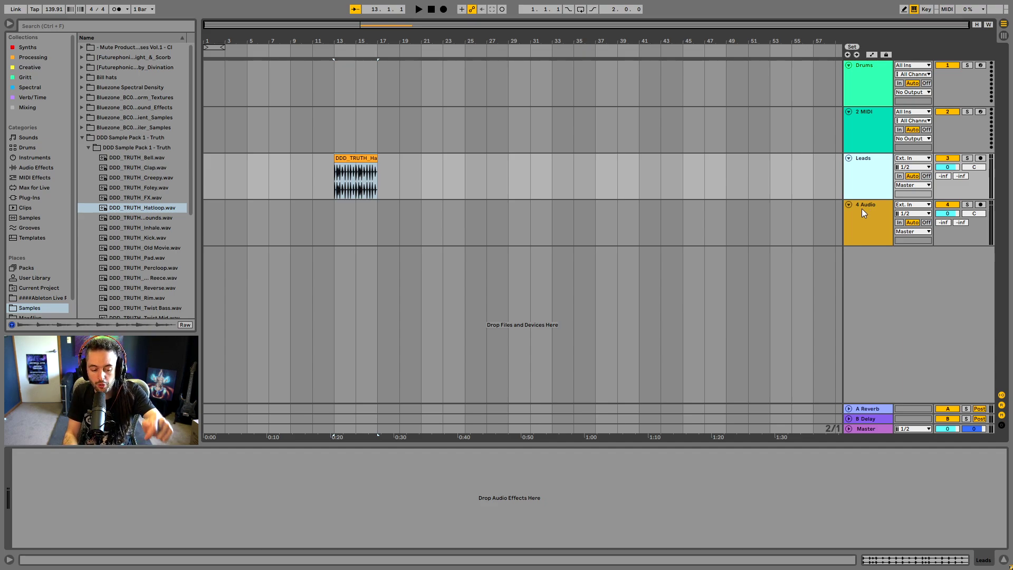
left_click(874, 218)
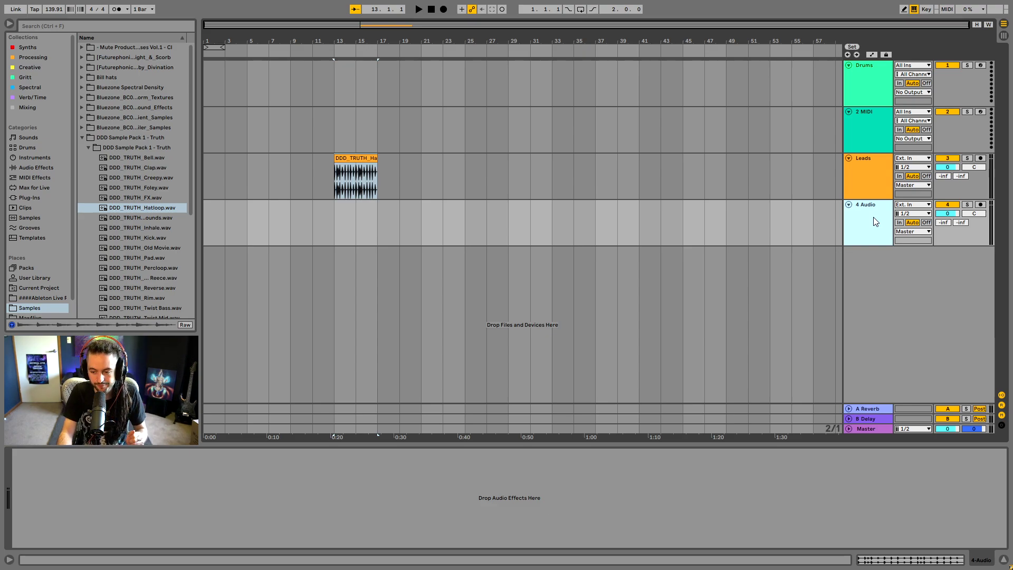
- Toggle the I-O, returns and mixer sections off and back on to compare them
left_click(1003, 396)
left_click(1002, 396)
left_click(1002, 405)
left_click(1003, 406)
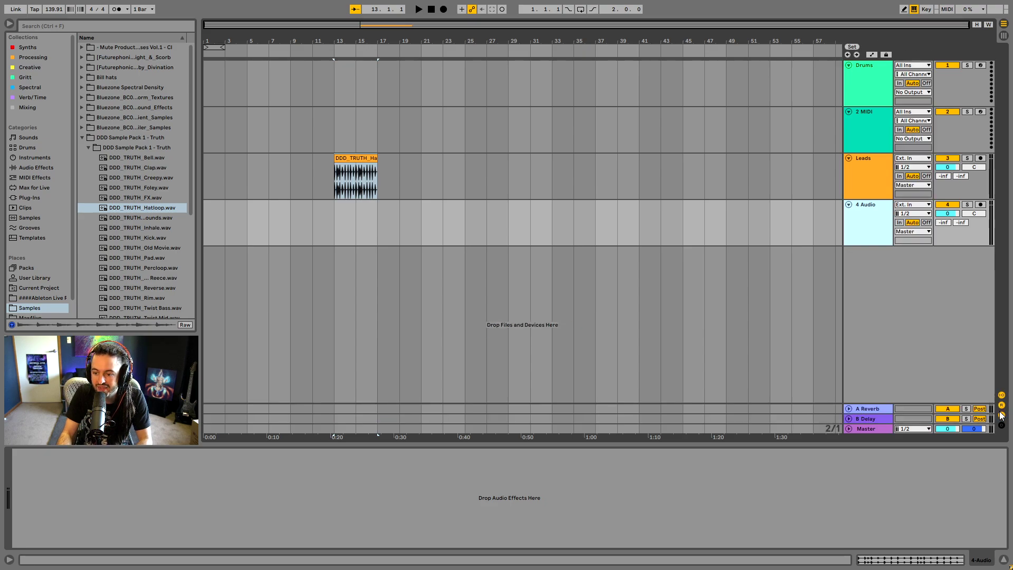
left_click(1002, 415)
left_click(1002, 416)
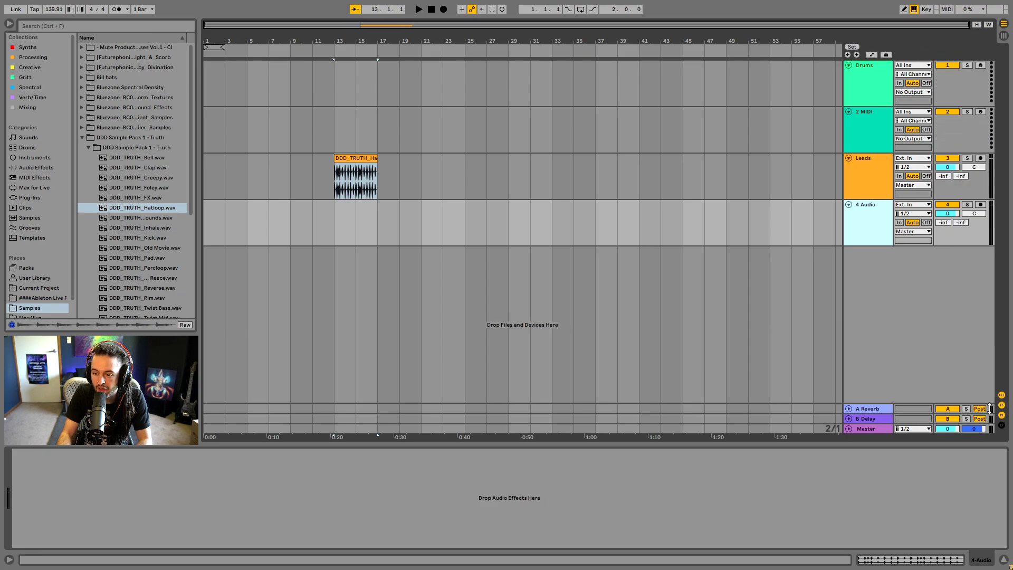
- Hide the mixer and show Track Delay beside each track, keeping I-O and returns visible
left_click(1002, 396)
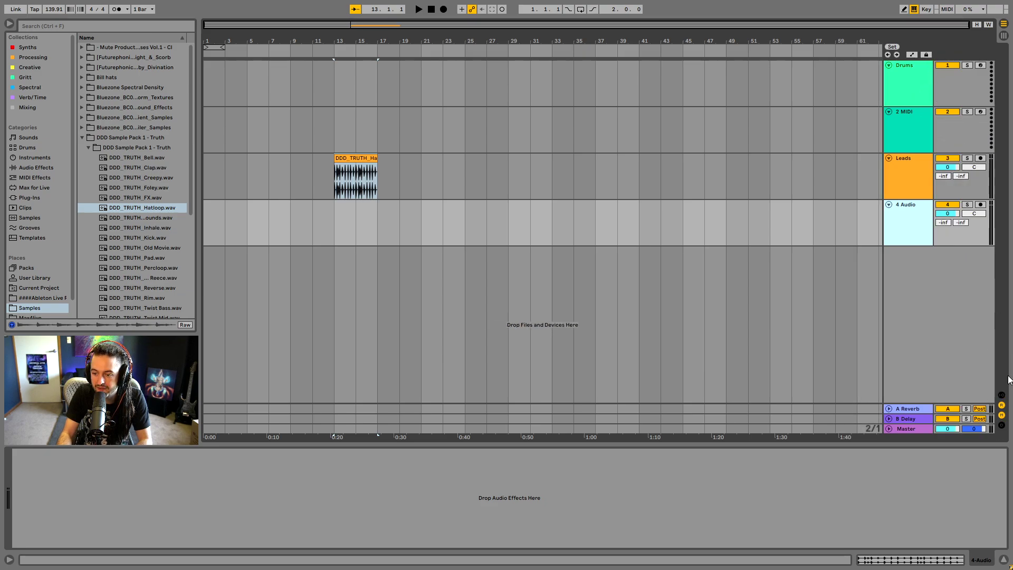
left_click(1002, 415)
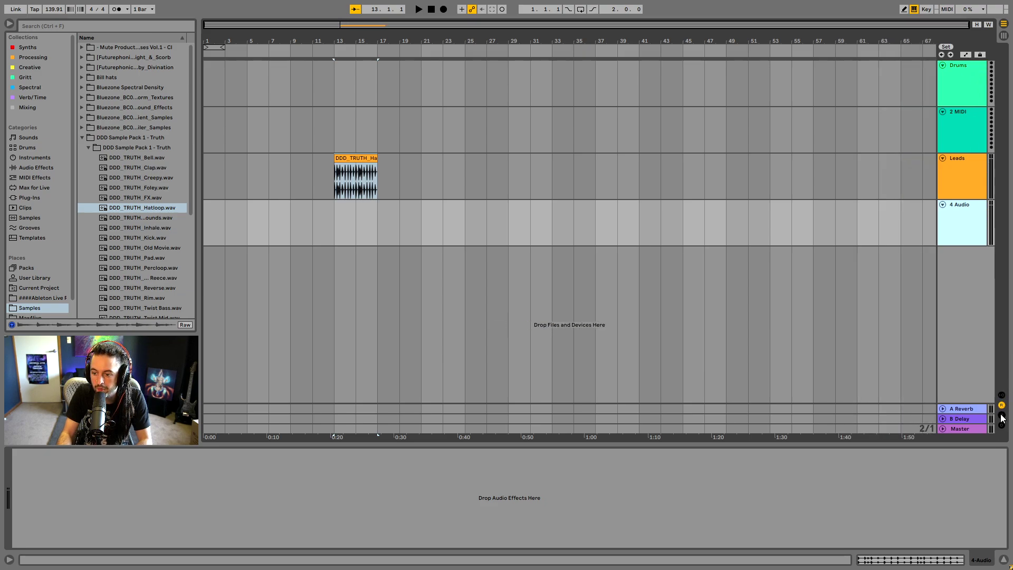
left_click(1002, 406)
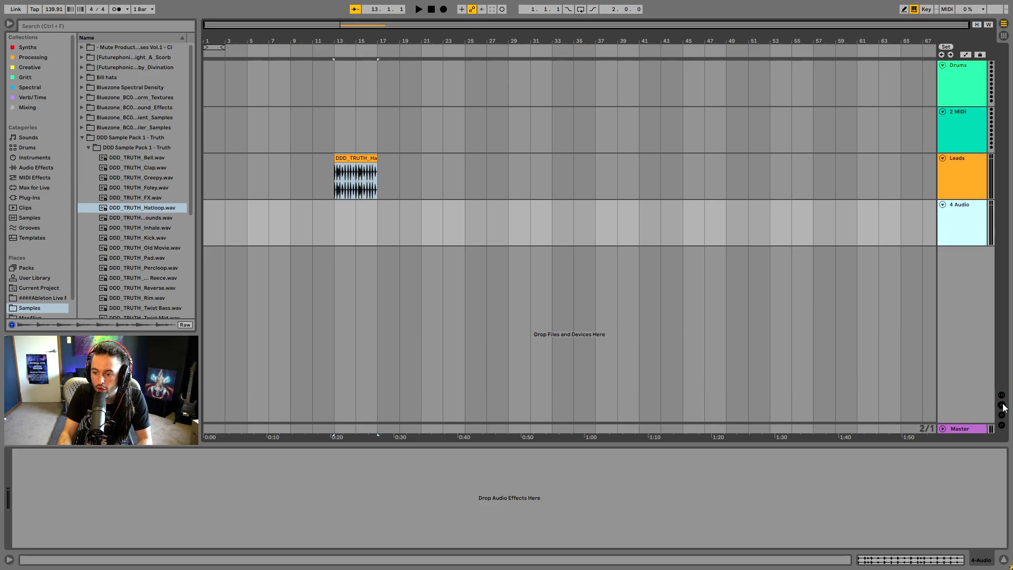
left_click(1002, 405)
left_click(1002, 405)
left_click(1002, 424)
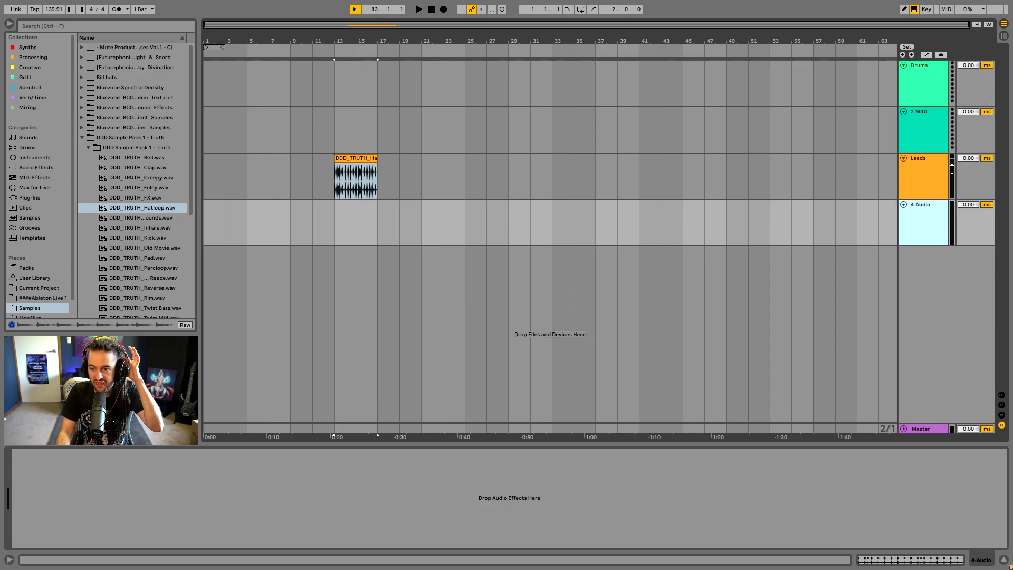
left_click(353, 159)
left_click(474, 174)
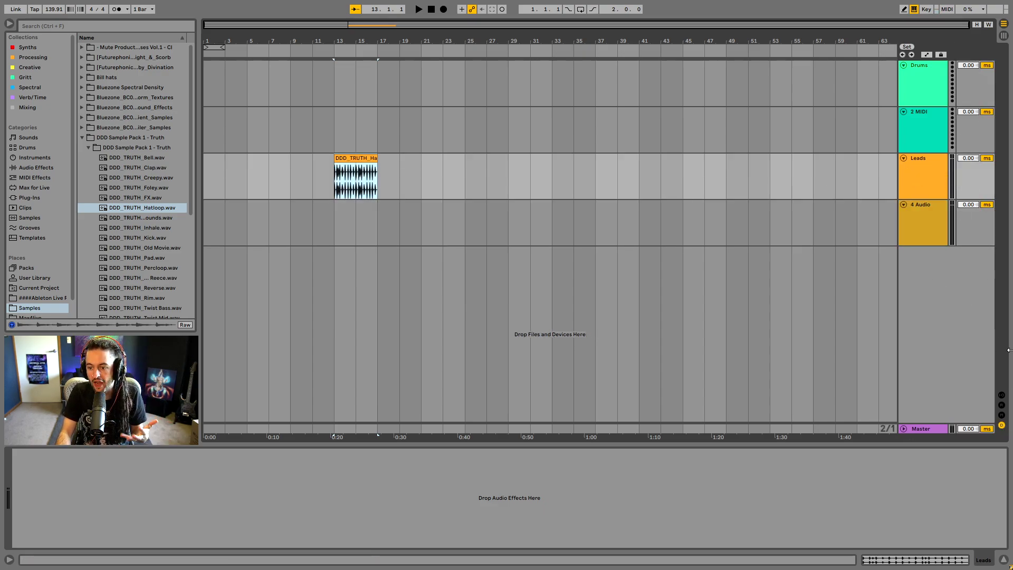
left_click(1002, 405)
left_click(1002, 394)
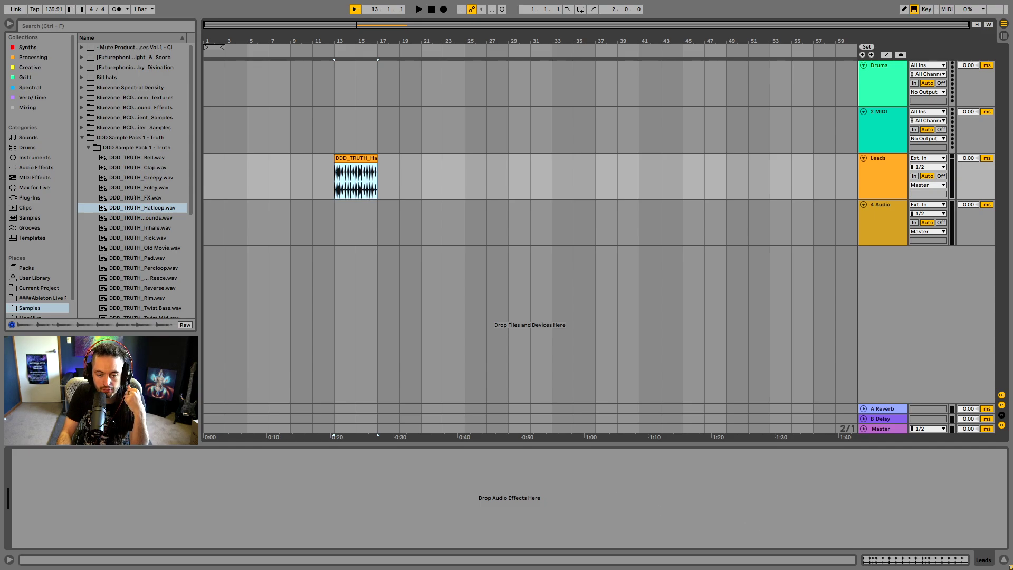
- Load EQ Eight from Audio Effects > EQ & Filters onto the Leads track
left_click(38, 170)
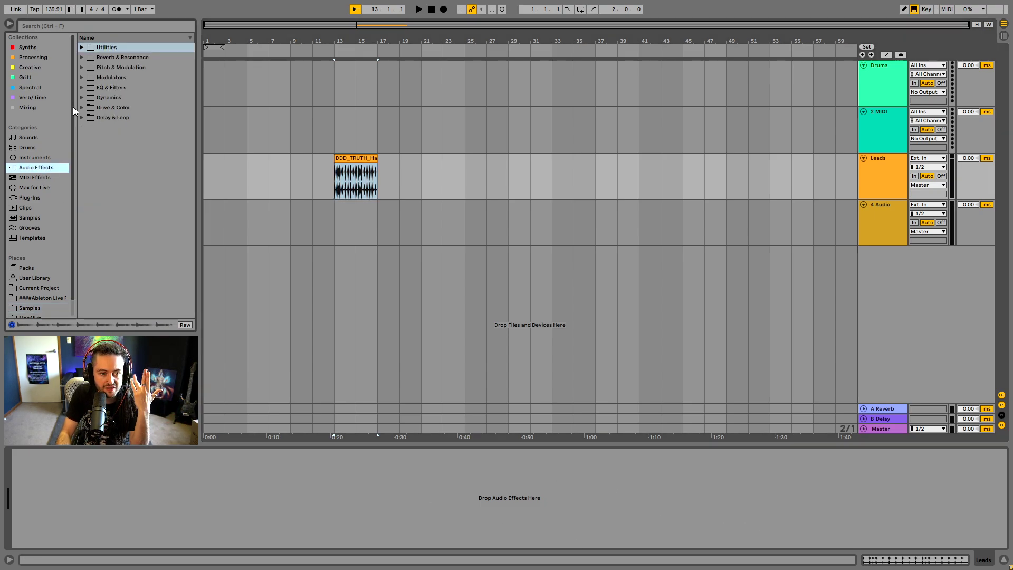
left_click(85, 87)
left_click(89, 107)
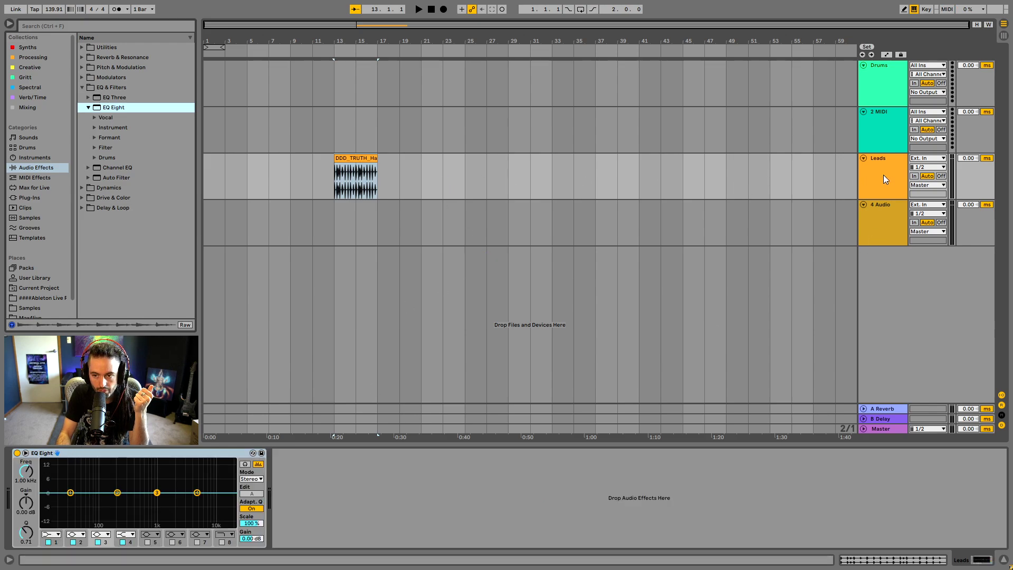
left_click(740, 127)
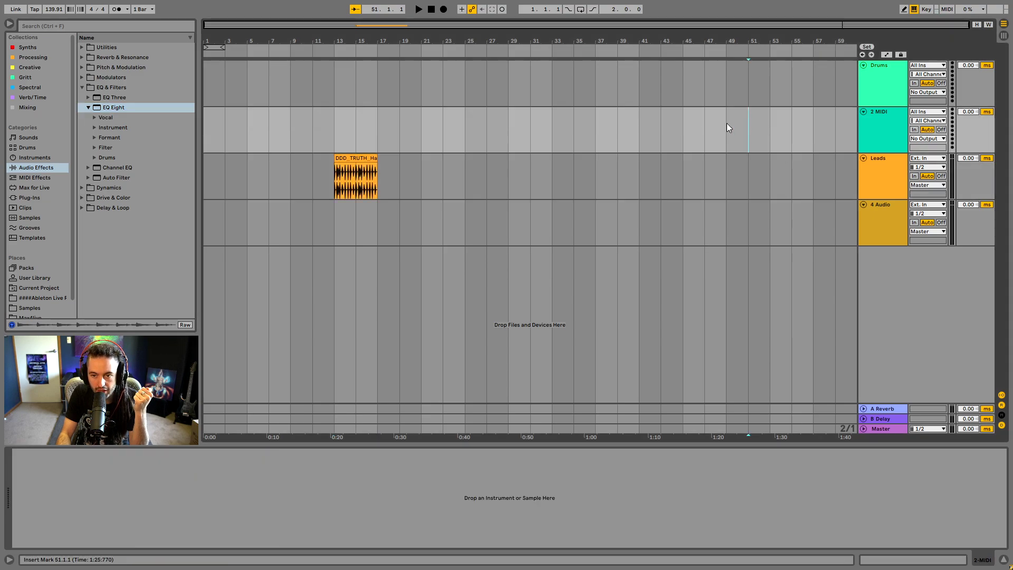
left_click(341, 175)
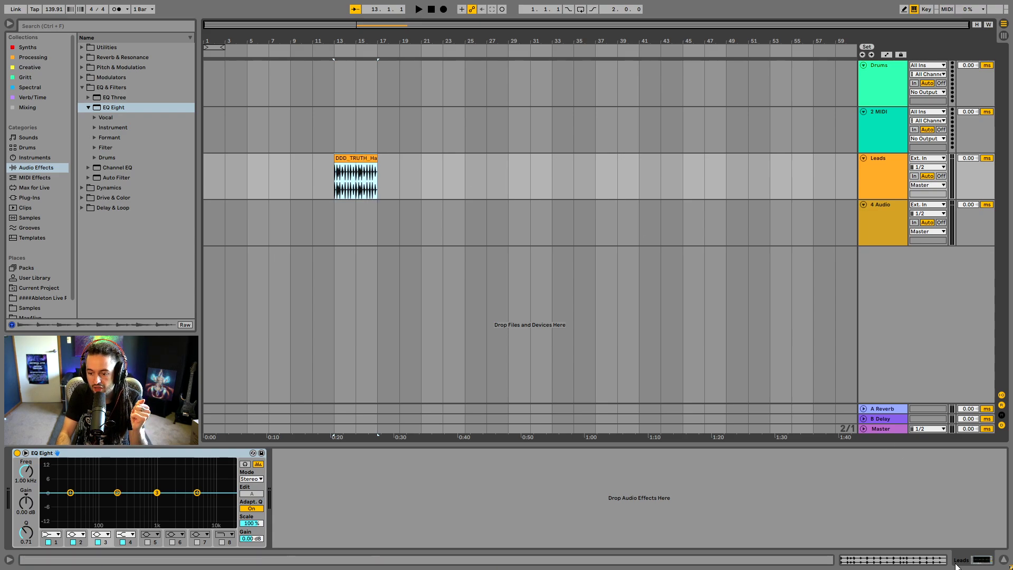
- Open Hatloop's Clip View, enlarge the arrangement, and switch between clip and EQ Eight views
left_click(895, 560)
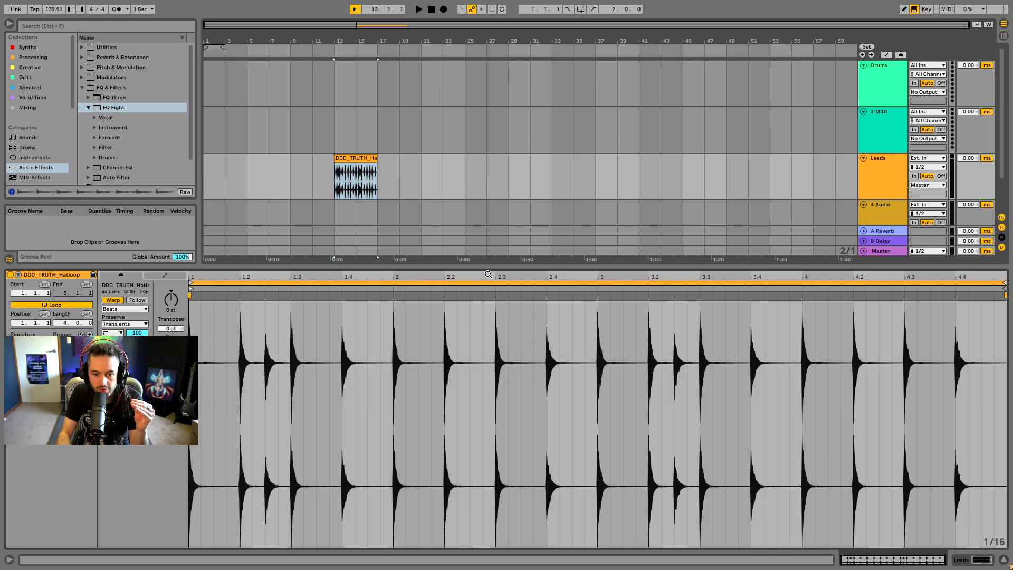
left_click_drag(127, 268, 127, 446)
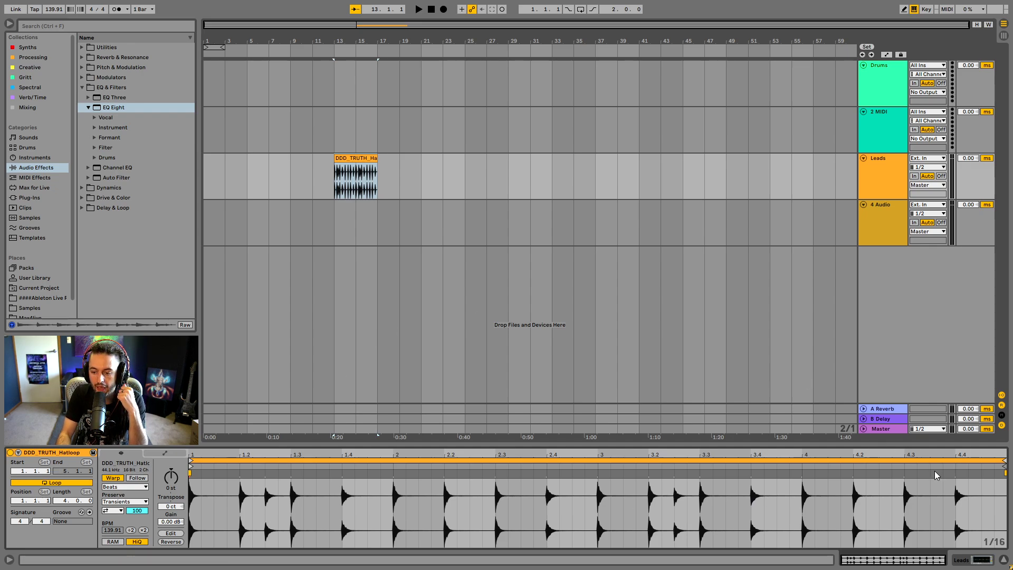
left_click(982, 560)
left_click(982, 559)
left_click(982, 560)
left_click(981, 561)
left_click(982, 560)
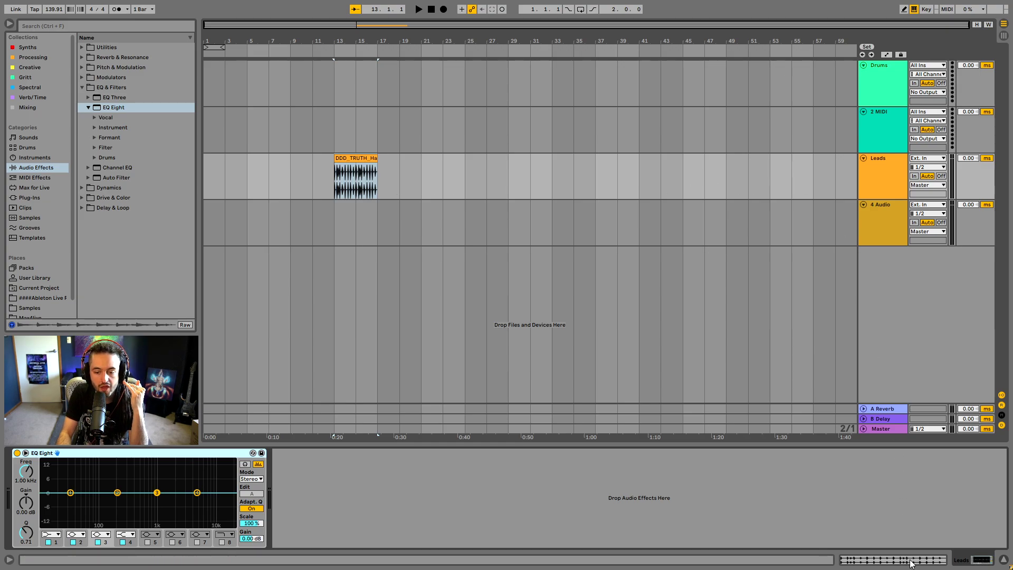
left_click(982, 560)
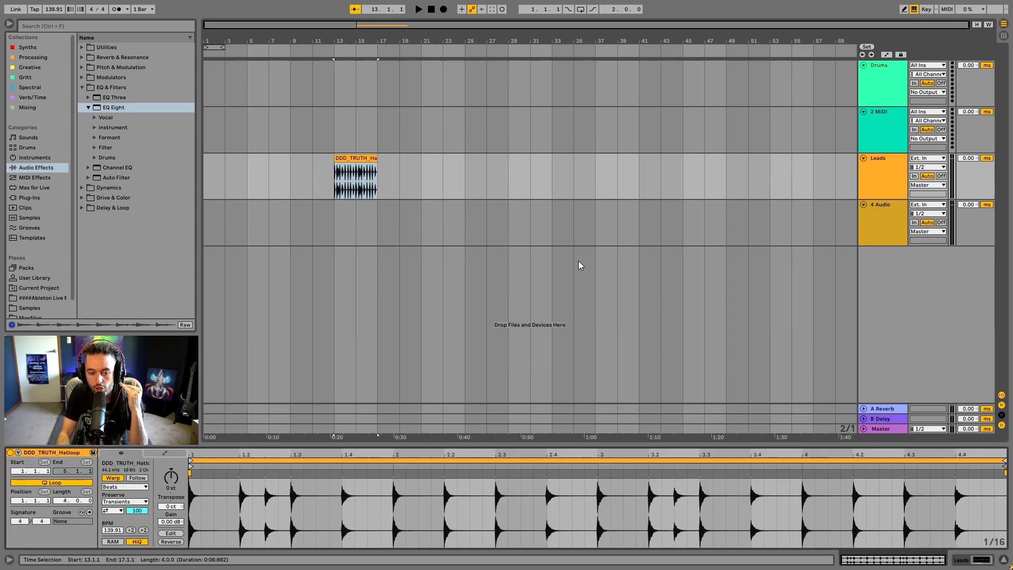
left_click(356, 159)
left_click(442, 173)
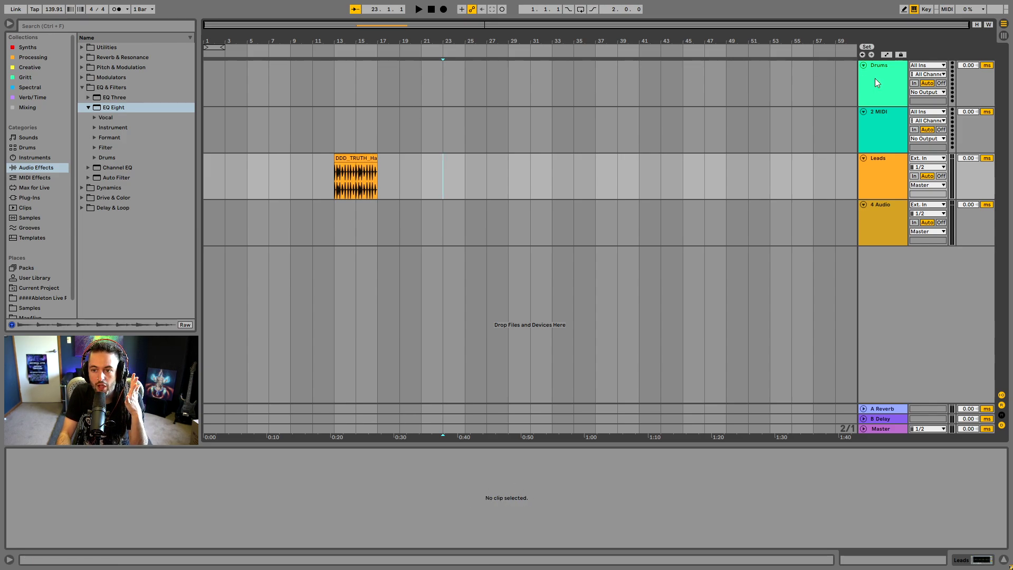
- Create an empty MIDI clip on the Drums track at bars 21–23 and view its devices
double_click(431, 76)
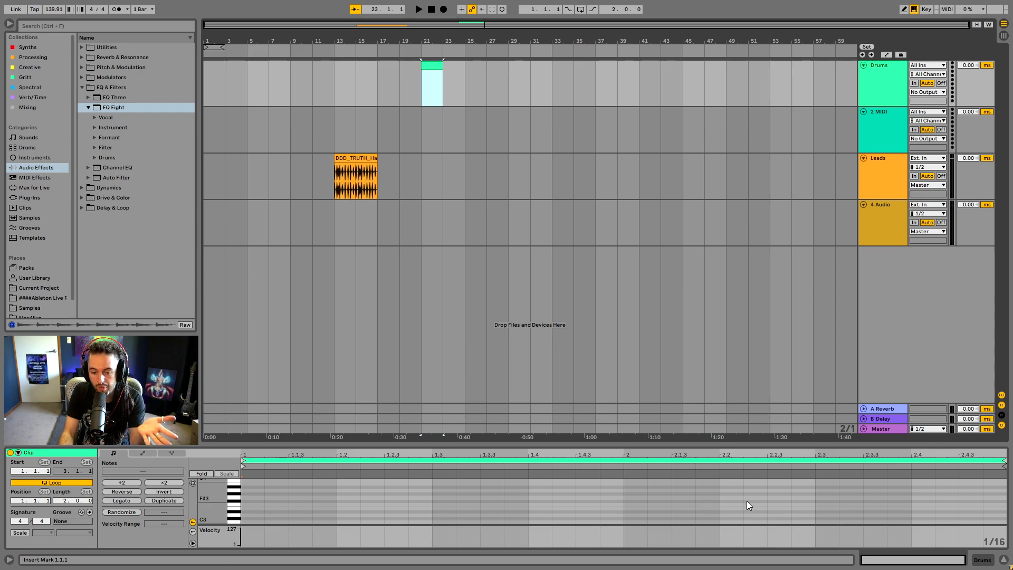
left_click(983, 560)
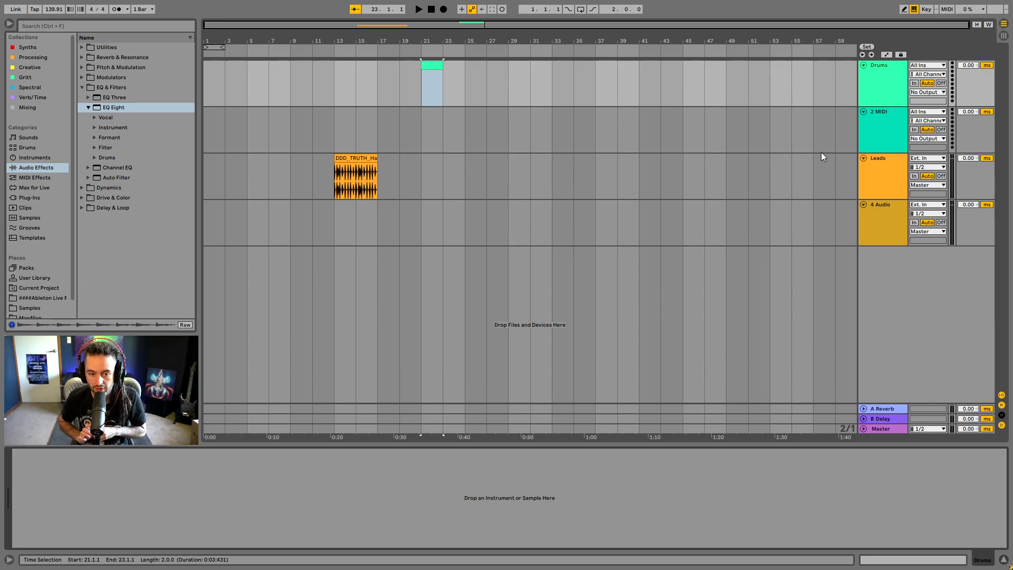
left_click(434, 165)
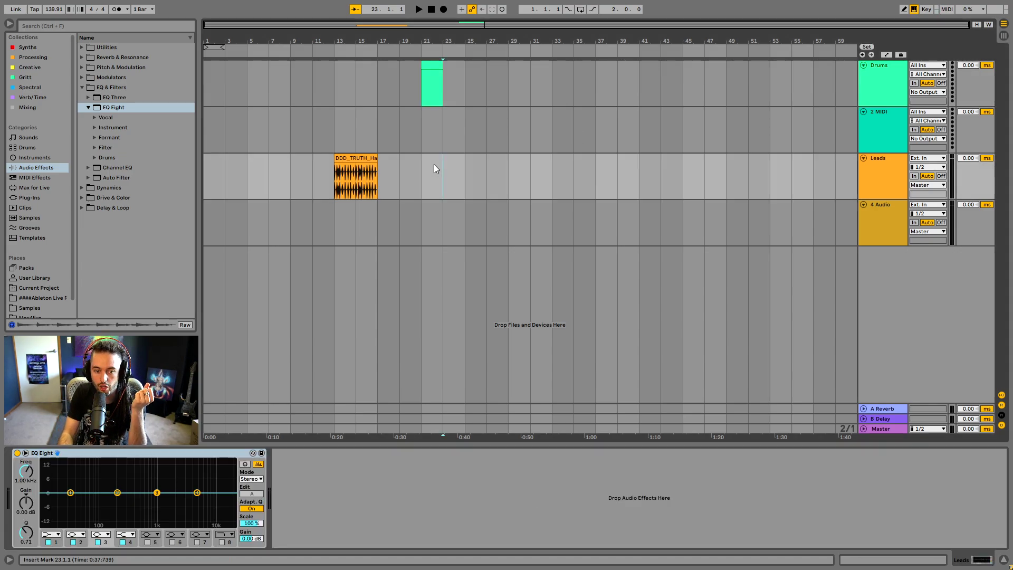
left_click(435, 65)
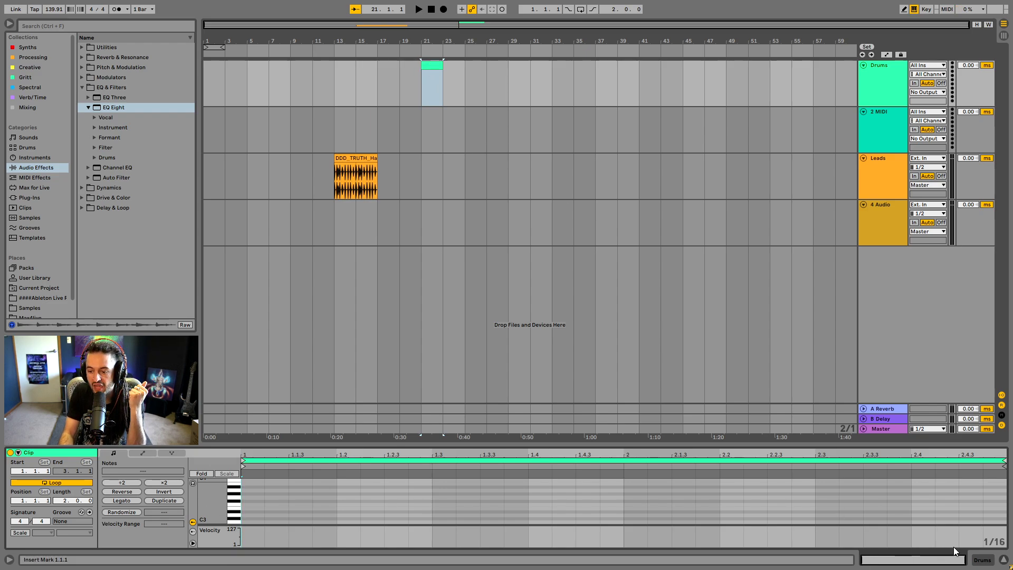
left_click(983, 560)
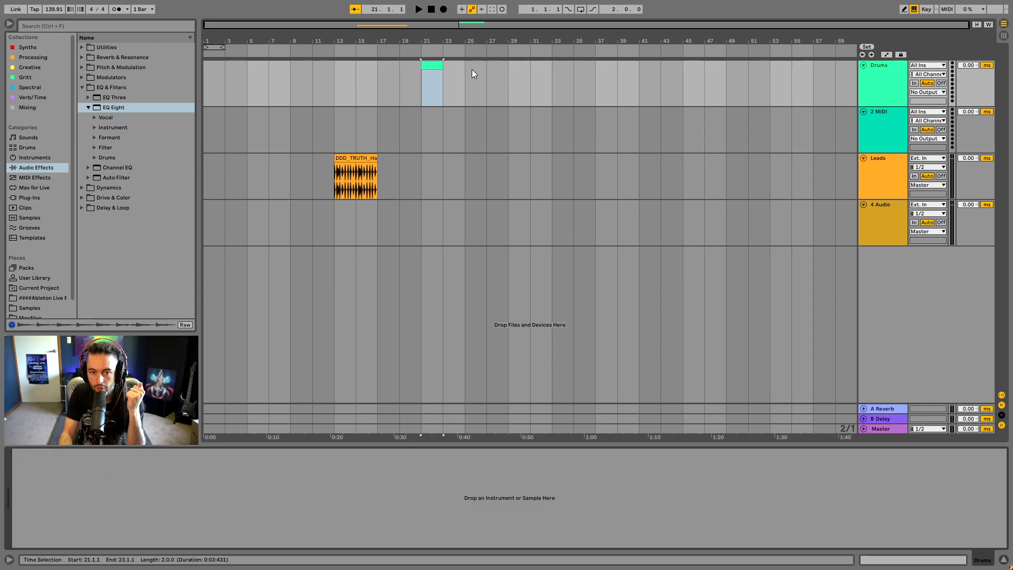
left_click(500, 77)
- Click through the tracks, ending on Leads to show its flat EQ Eight
left_click(878, 124)
left_click(891, 183)
left_click(885, 219)
left_click(887, 174)
left_click(883, 129)
left_click(882, 86)
left_click(884, 171)
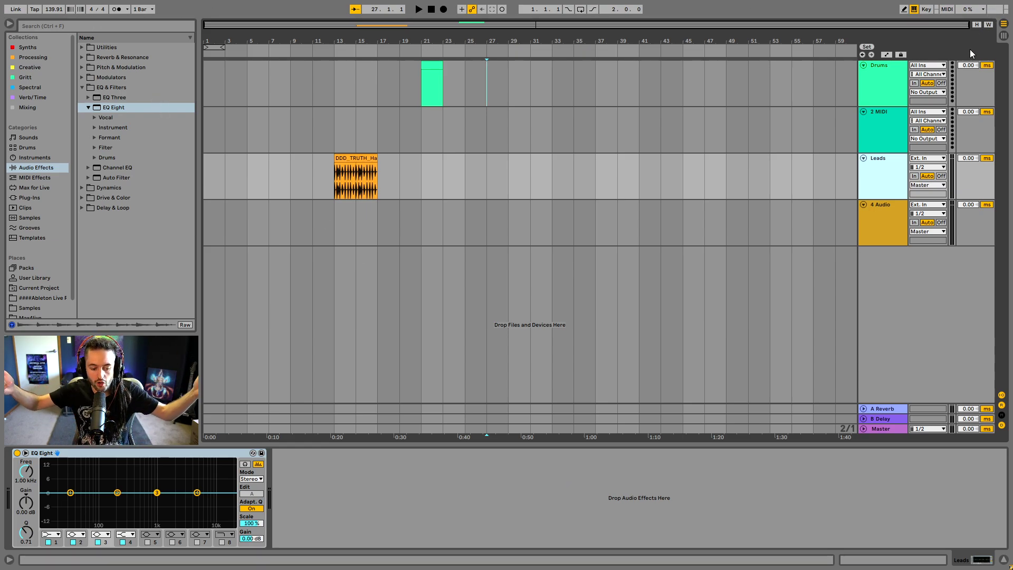
- Tap out a tempo, then set it precisely to 140 BPM
left_click(37, 9)
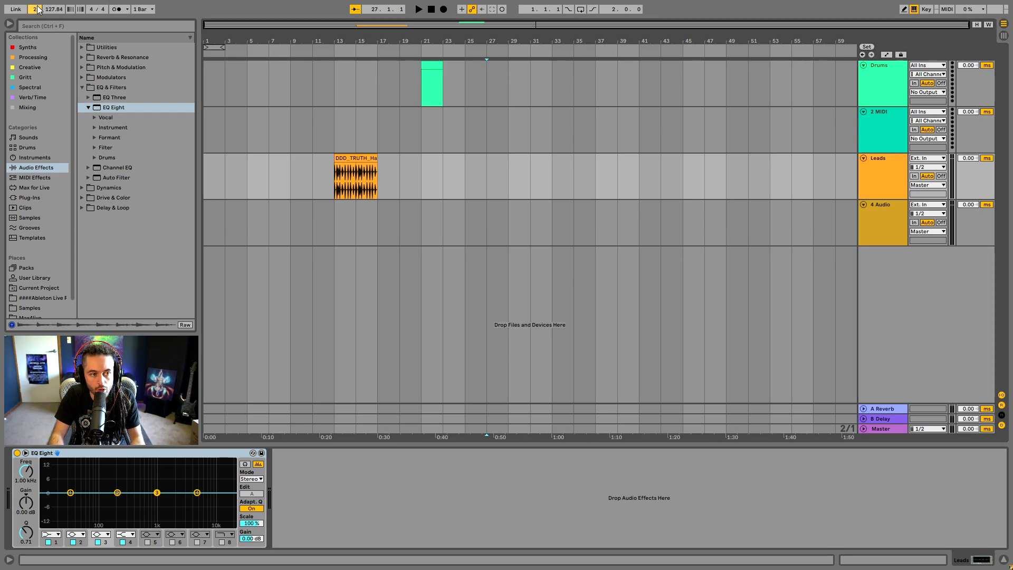
left_click(37, 9)
left_click(36, 9)
left_click(36, 9)
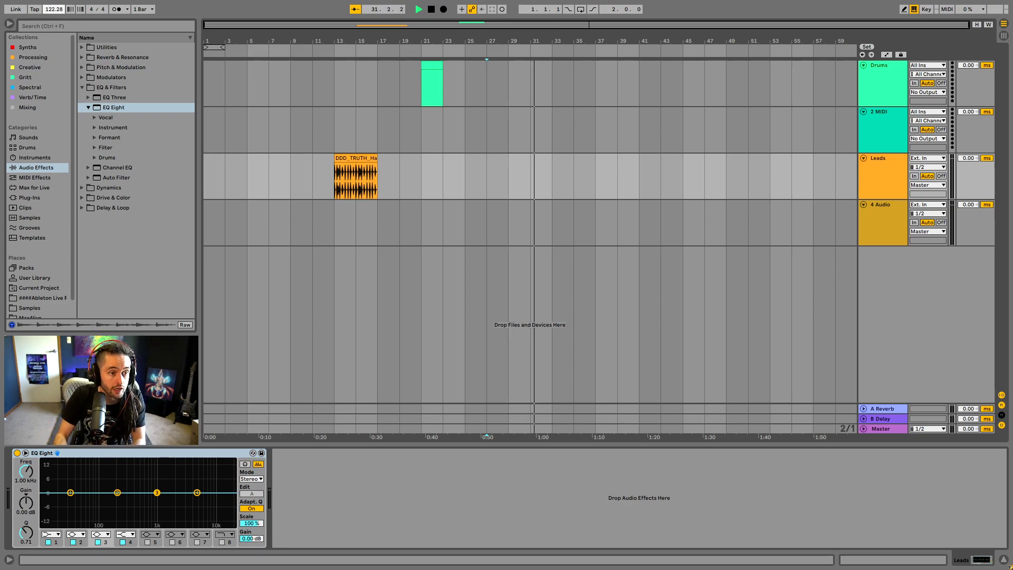
type("140")
key("Return")
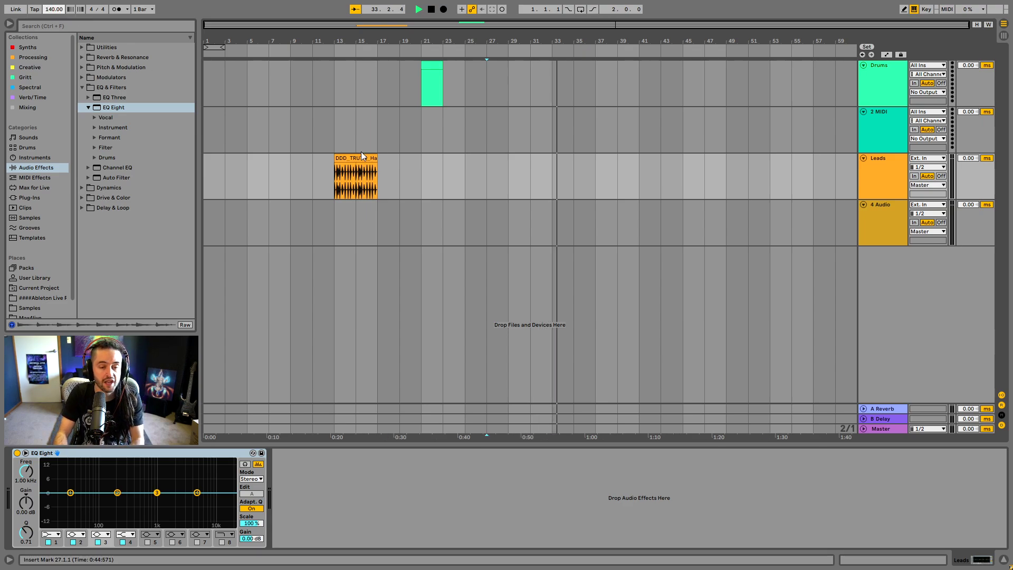
- Stop playback, turn on the metronome, and play from bar 27
key("space")
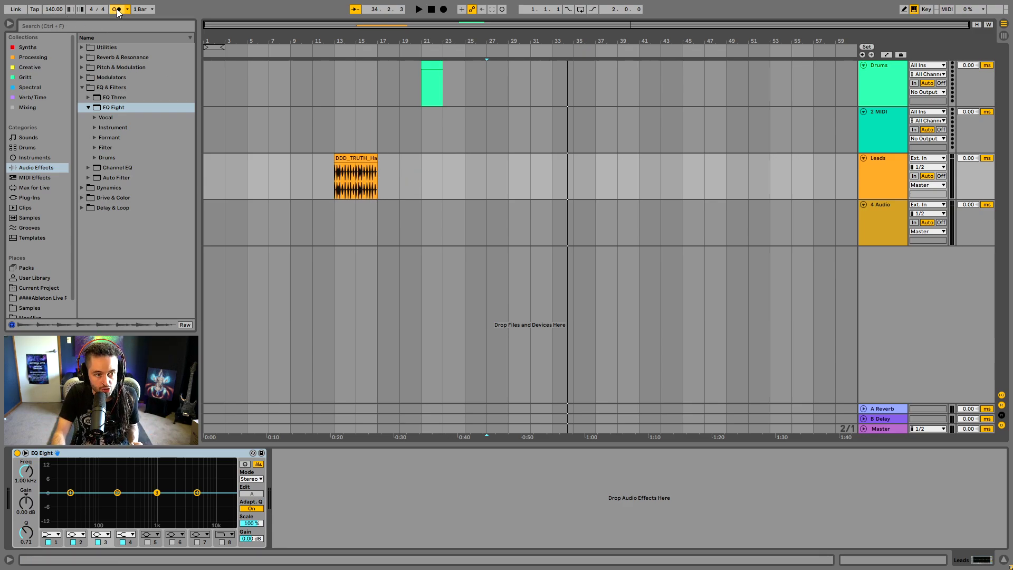
left_click(116, 10)
key("space")
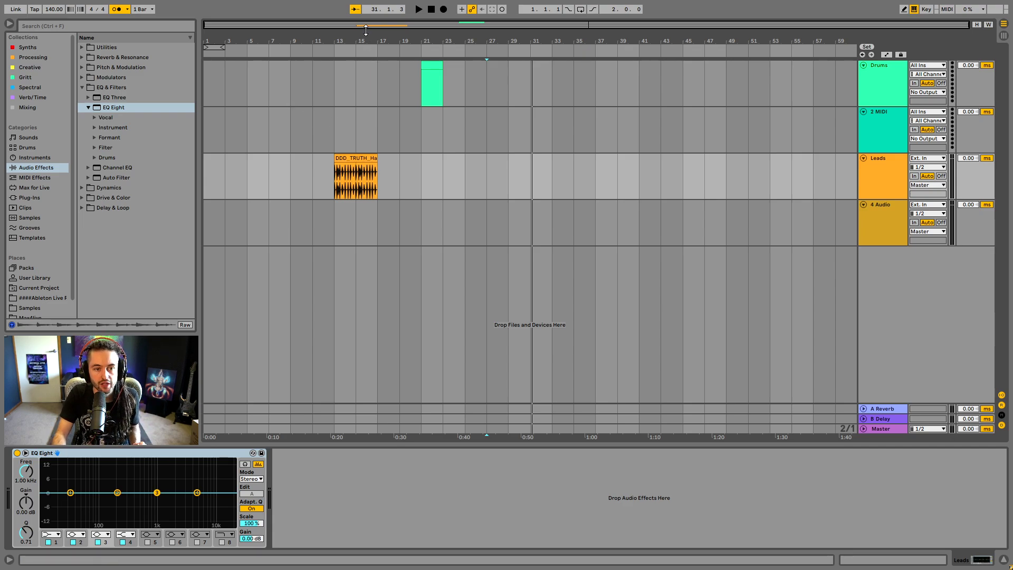
- Turn off Follow, select the Drums track at bar 5, and show Info View
left_click(356, 10)
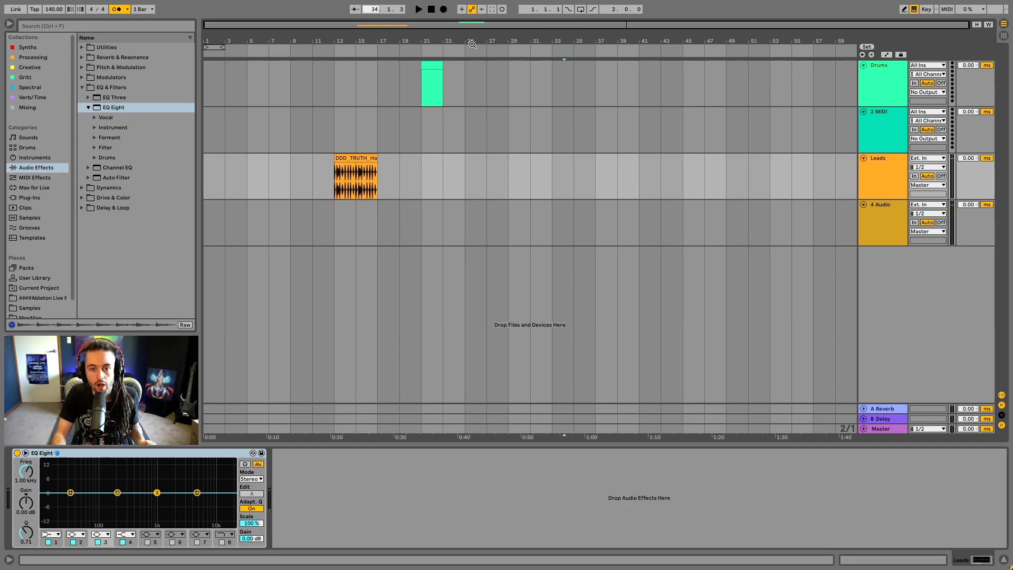
left_click(249, 83)
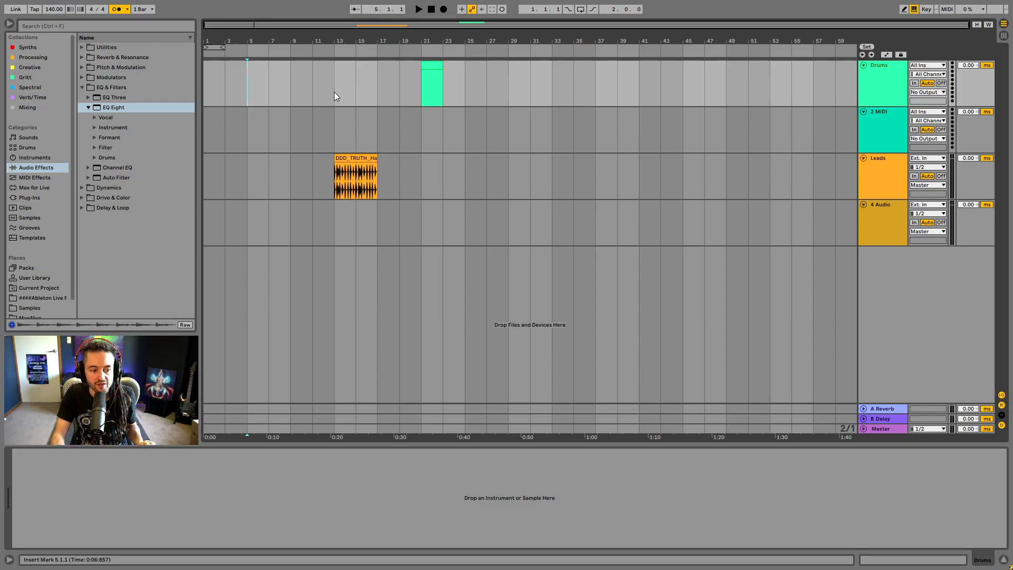
left_click(9, 562)
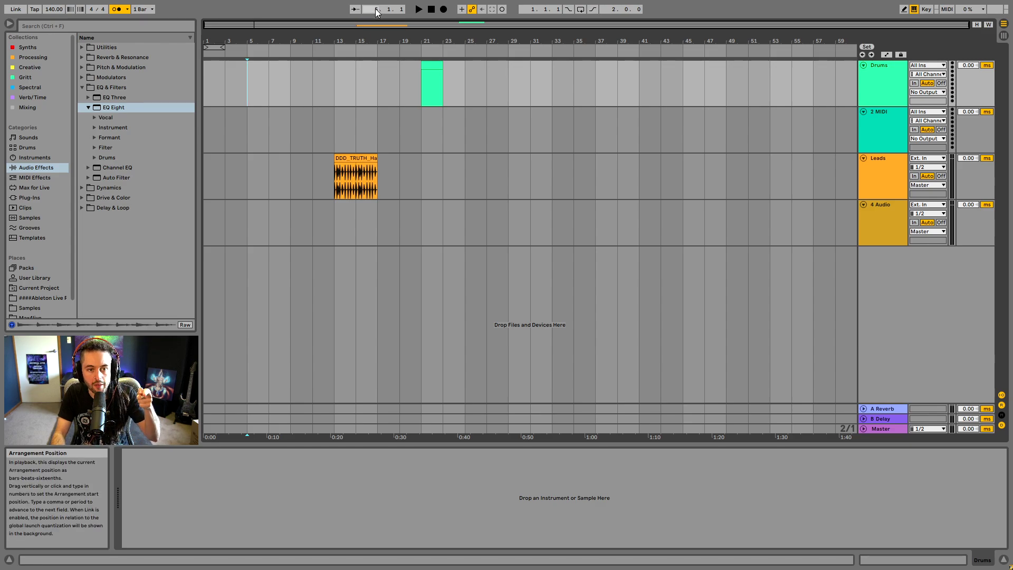
- Set the arrangement start position to bar 8, then play and stop
left_click_drag(377, 12, 385, 12)
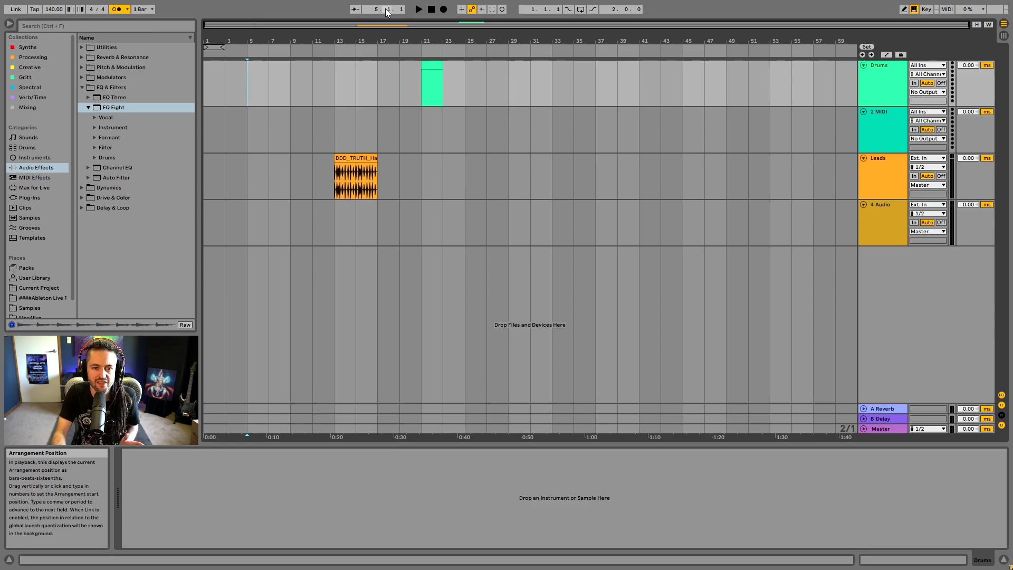
left_click(388, 12)
type("8")
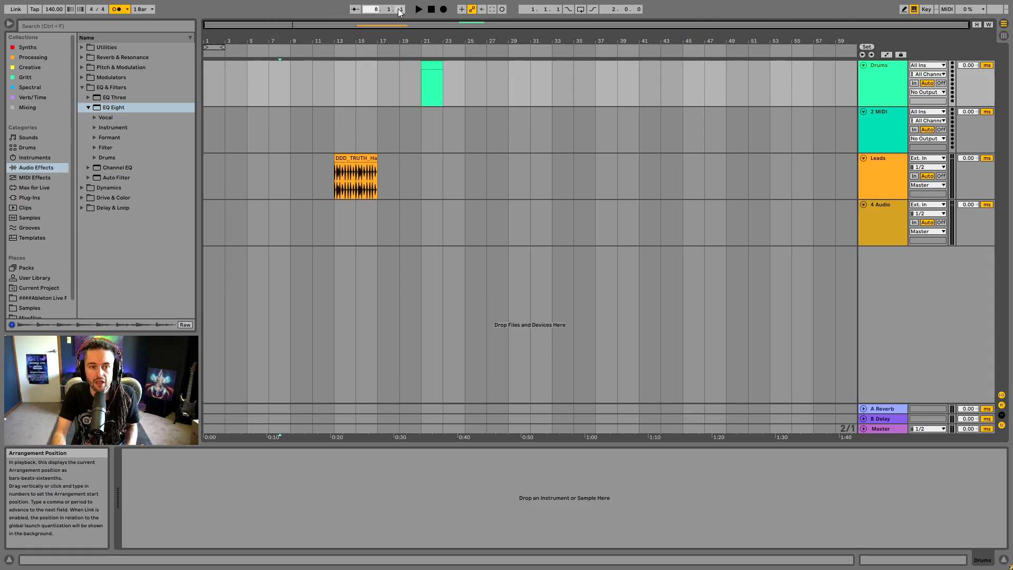
key("period")
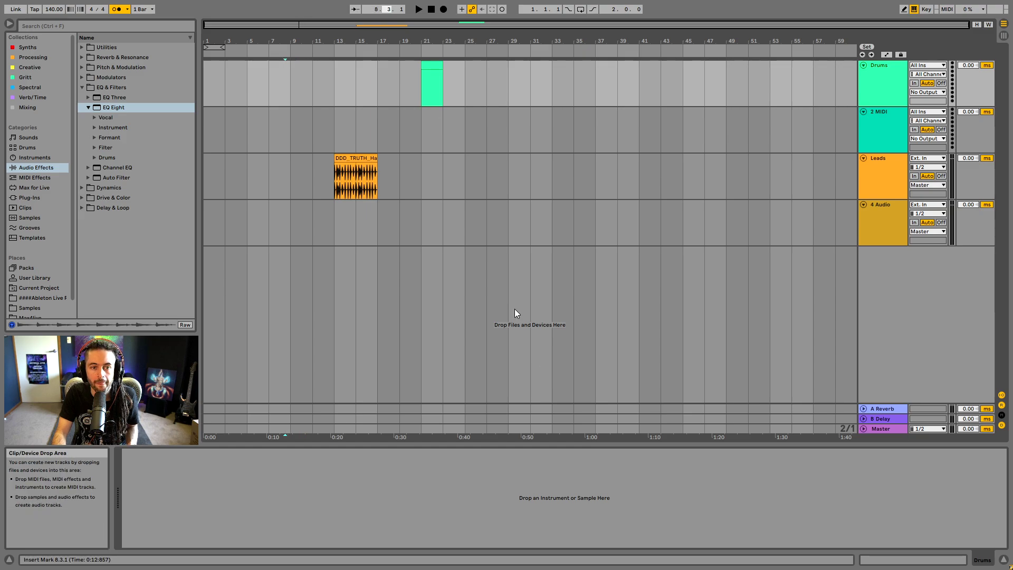
left_click(418, 9)
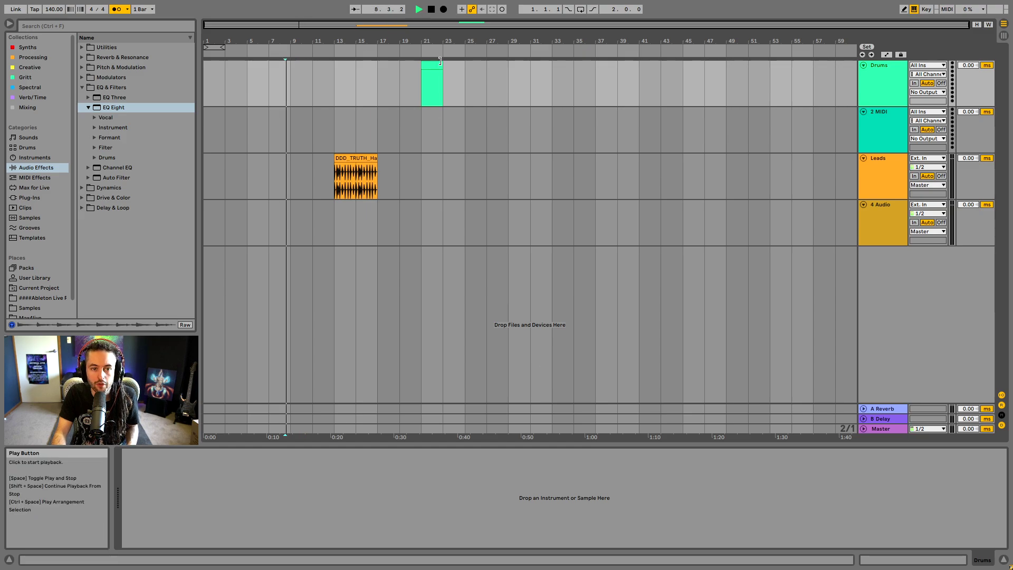
left_click(432, 9)
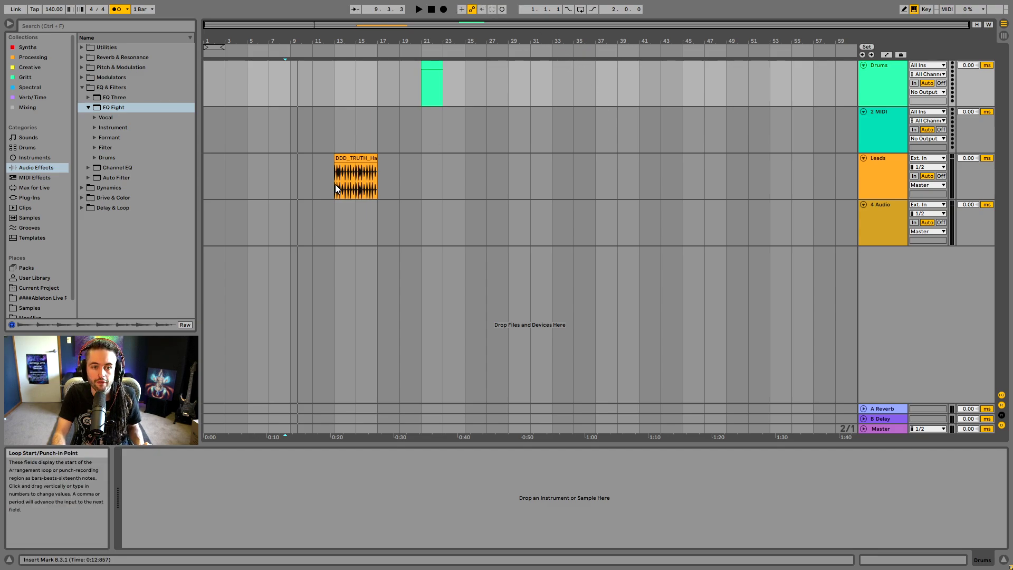
- Select bars 13–17 on the Drums lane and loop them with Ctrl+L
left_click_drag(334, 71, 372, 107)
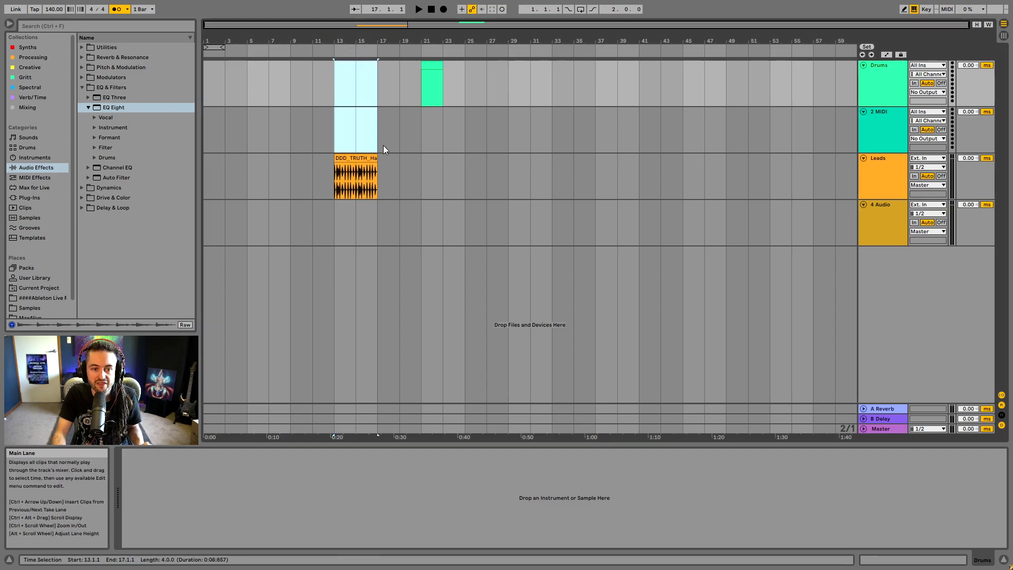
left_click(343, 174)
left_click(334, 79)
left_click_drag(334, 79, 377, 99)
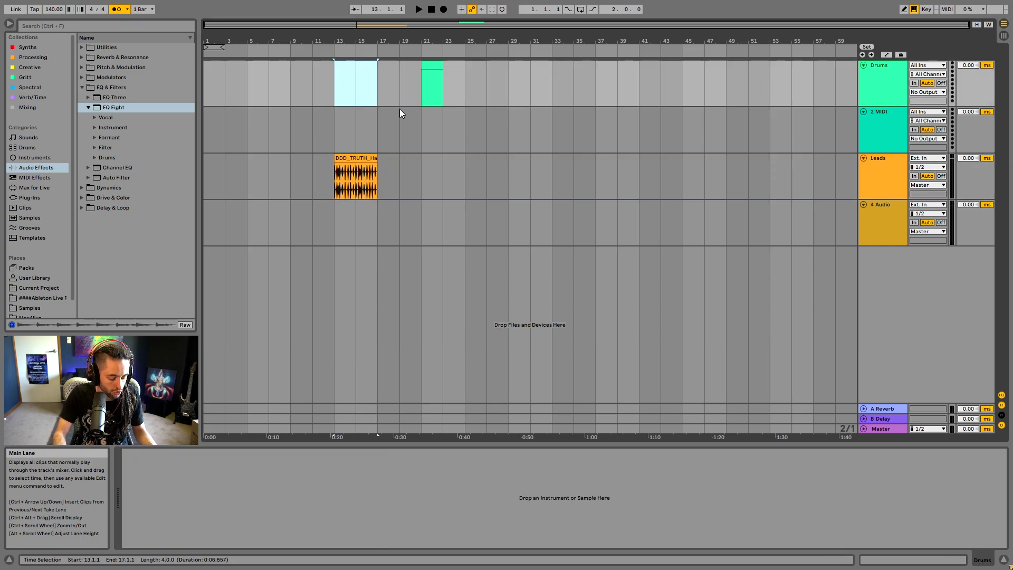
key("ctrl+l")
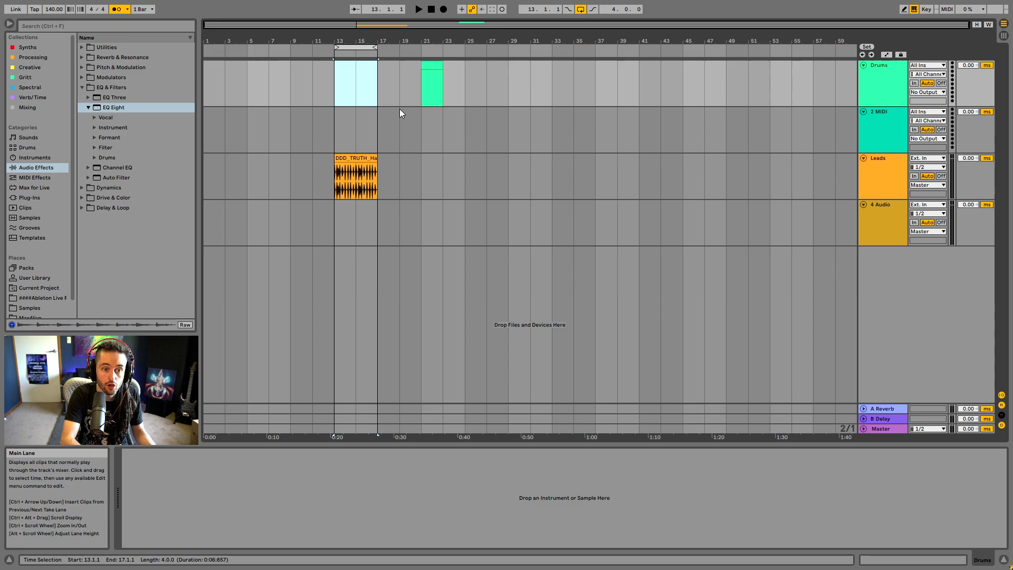
left_click(581, 10)
left_click(583, 11)
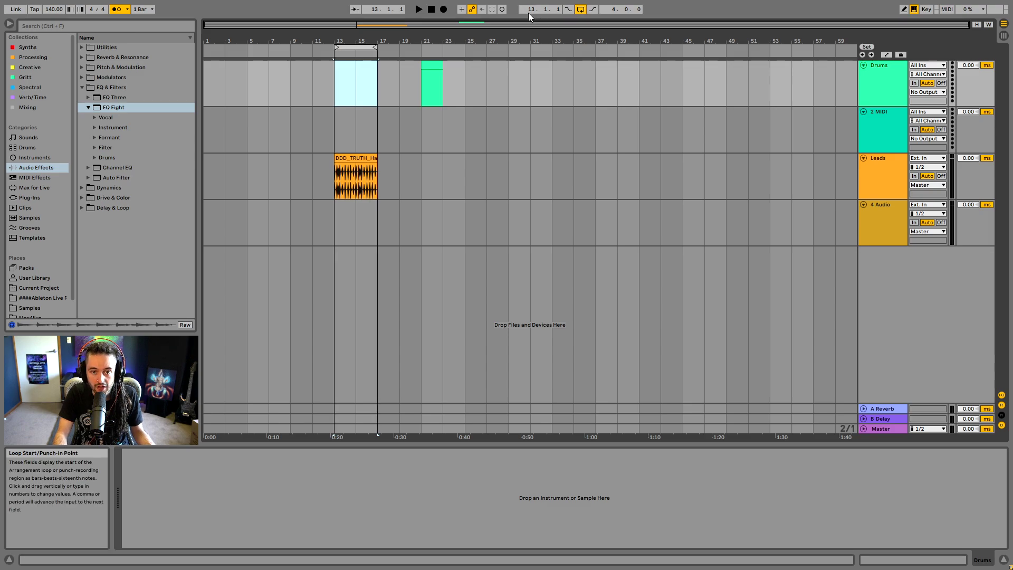
- Move the loop brace to bar 29 and set its length to 4 bars
left_click_drag(529, 8, 533, 14)
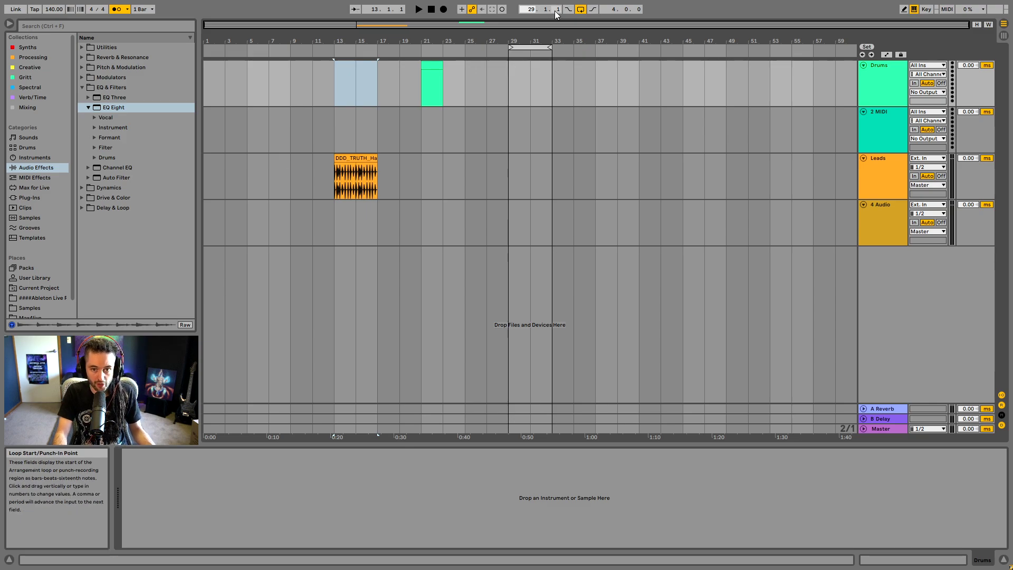
left_click(613, 10)
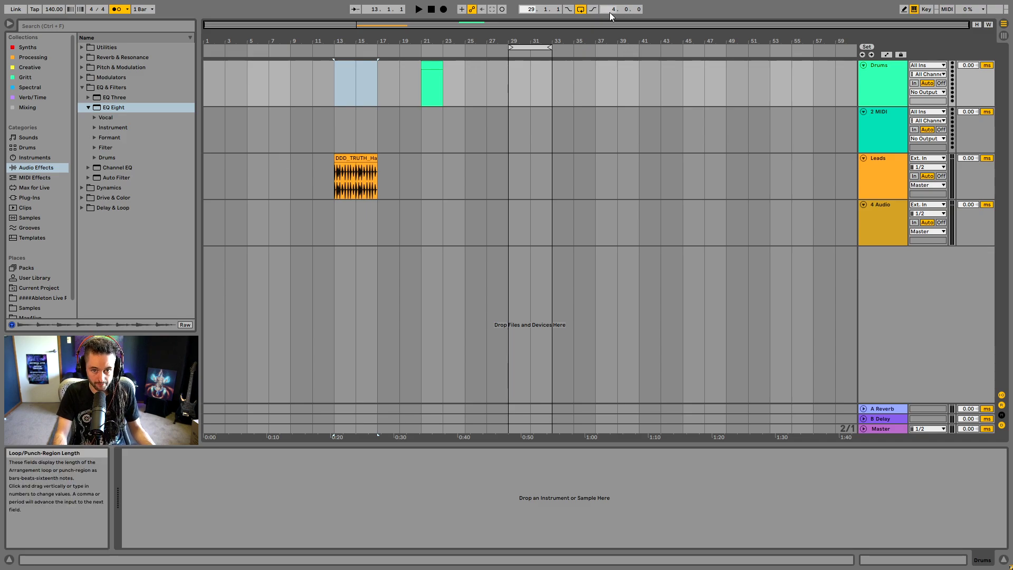
left_click_drag(612, 11, 612, 12)
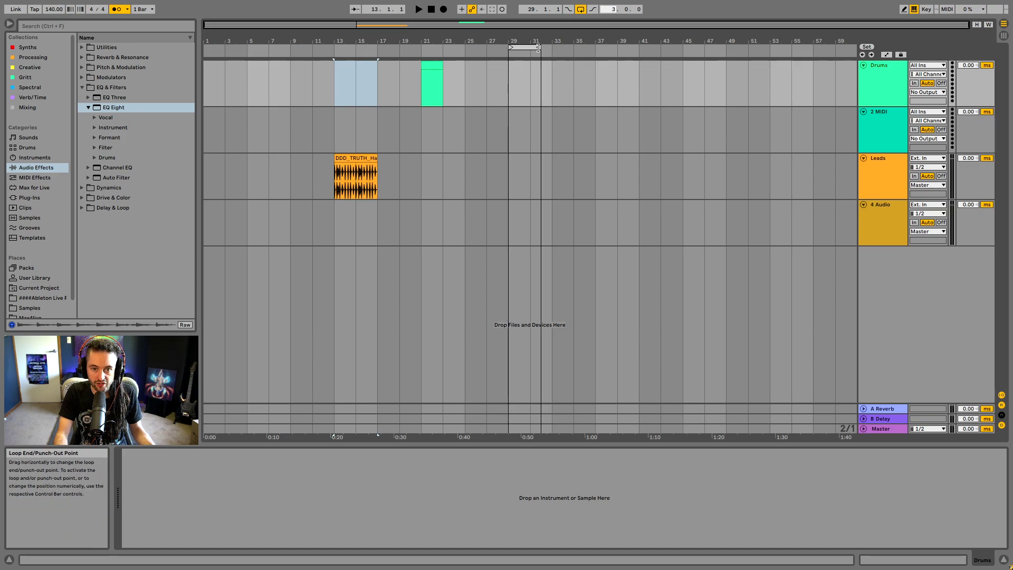
left_click(538, 48)
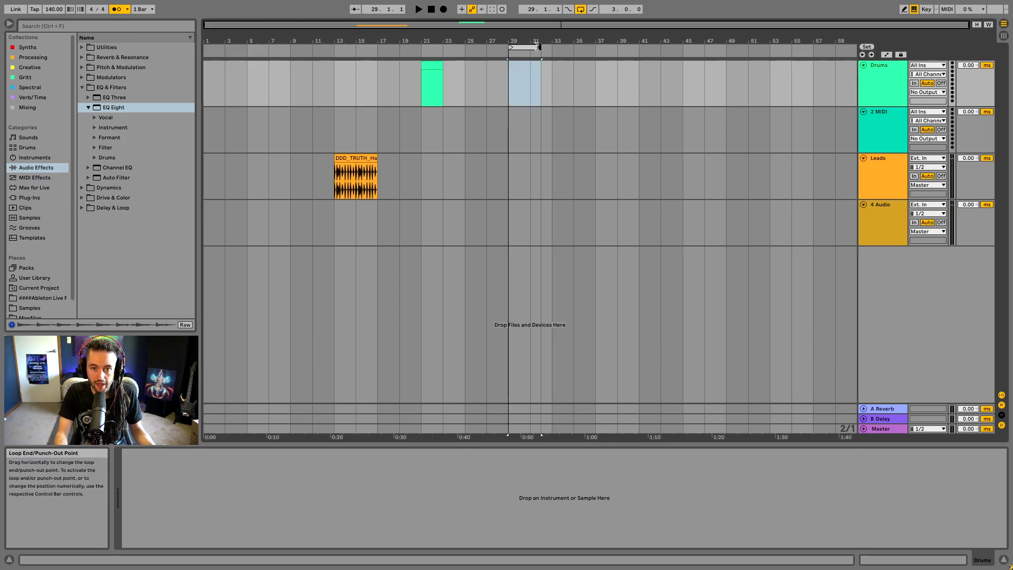
mouse_move(538, 48)
left_mouse_down()
mouse_move(813, 58)
mouse_move(554, 63)
mouse_move(728, 74)
mouse_move(512, 68)
mouse_move(573, 70)
mouse_move(552, 70)
left_mouse_up()
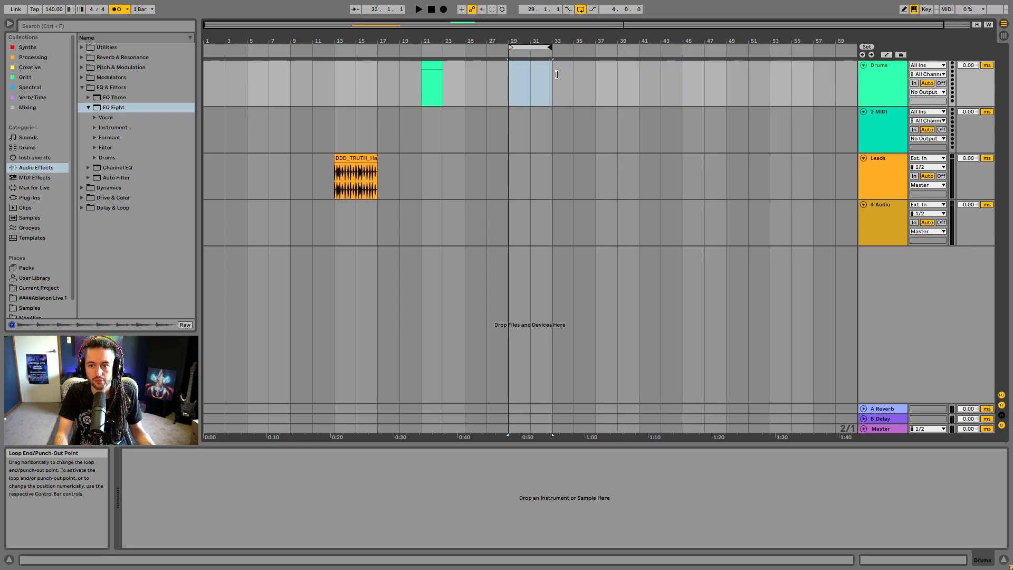
- Enable the Computer MIDI Keyboard, toggling Key Map Mode on and back off
left_click(913, 9)
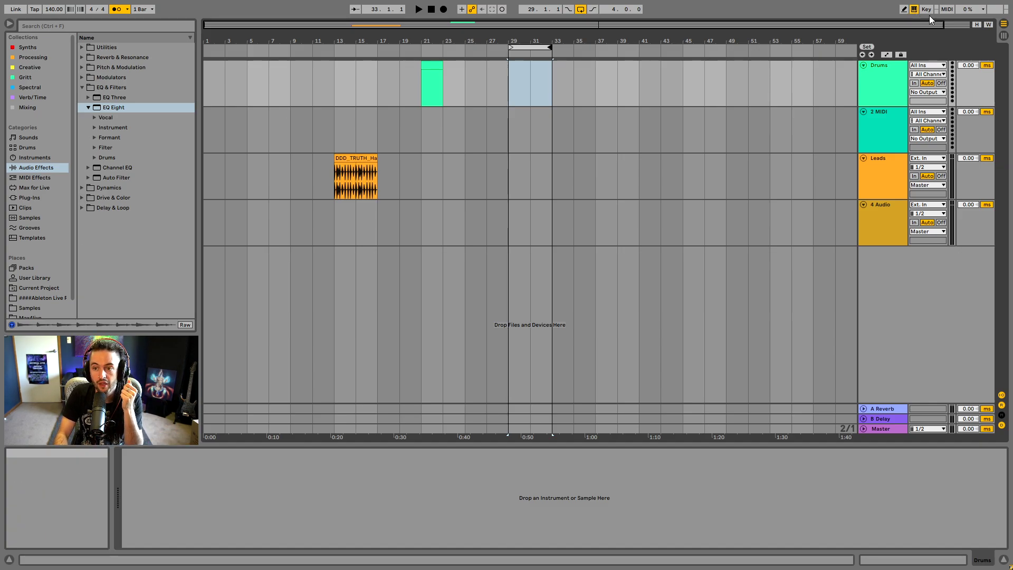
left_click(927, 9)
left_click(927, 9)
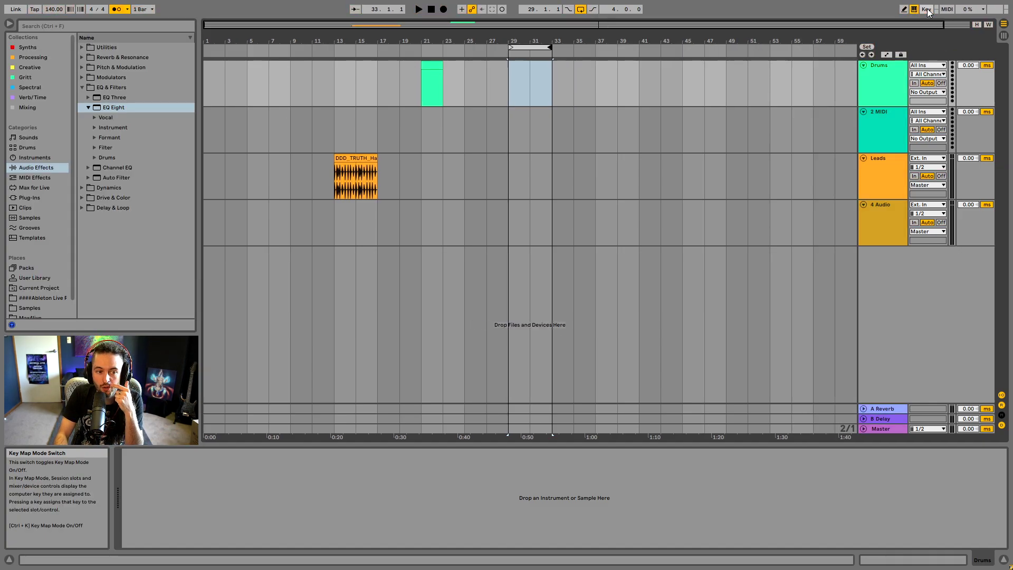